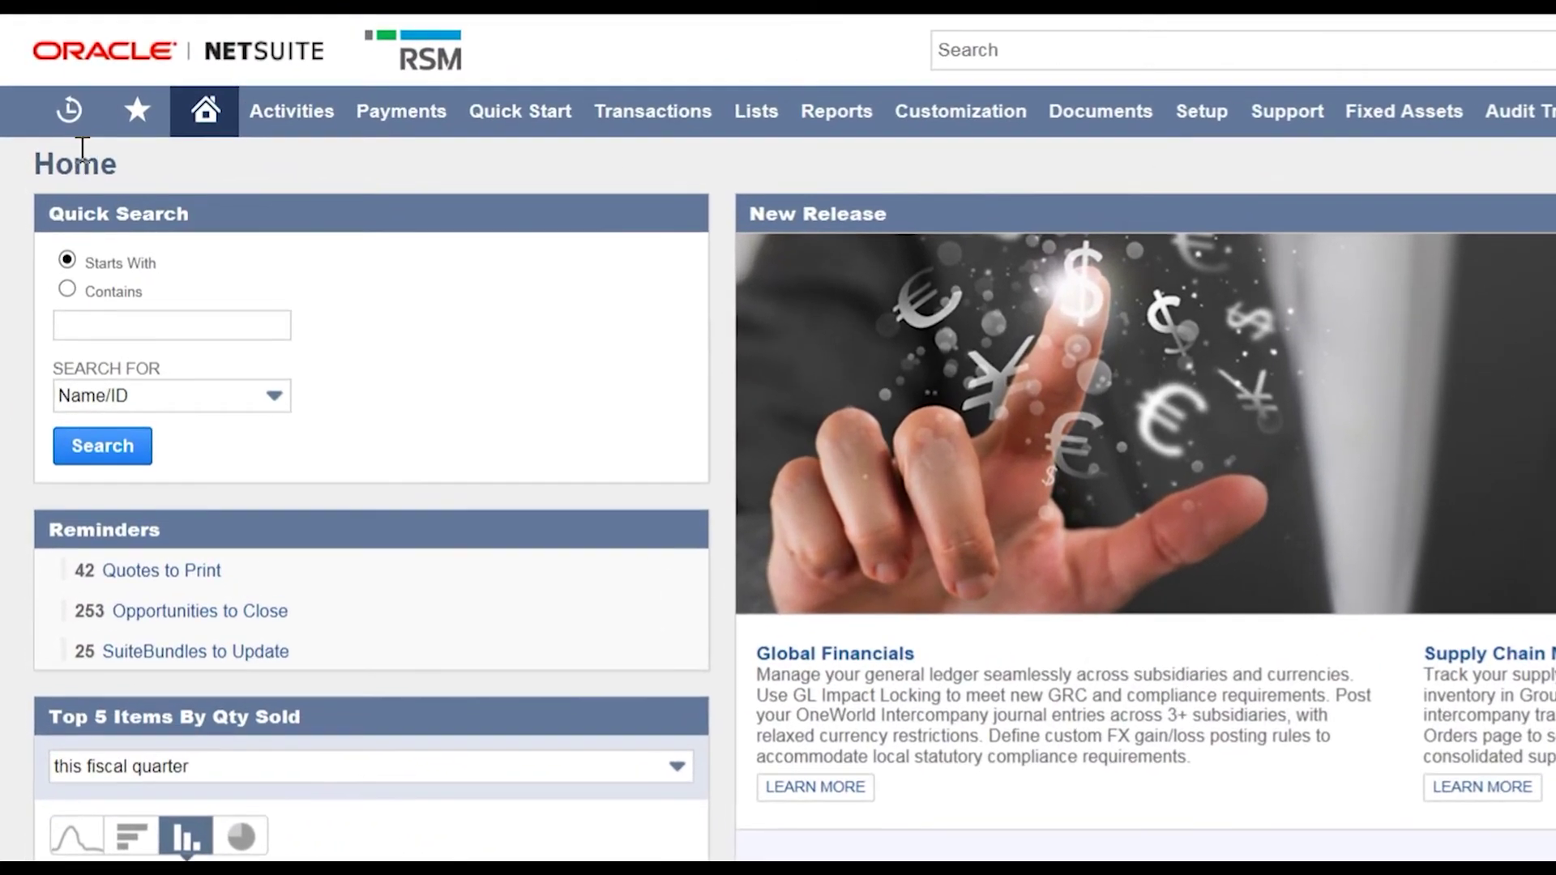
Open purchase order 12956 from Recent Records and create a new Email from it
mouse_move(69, 133)
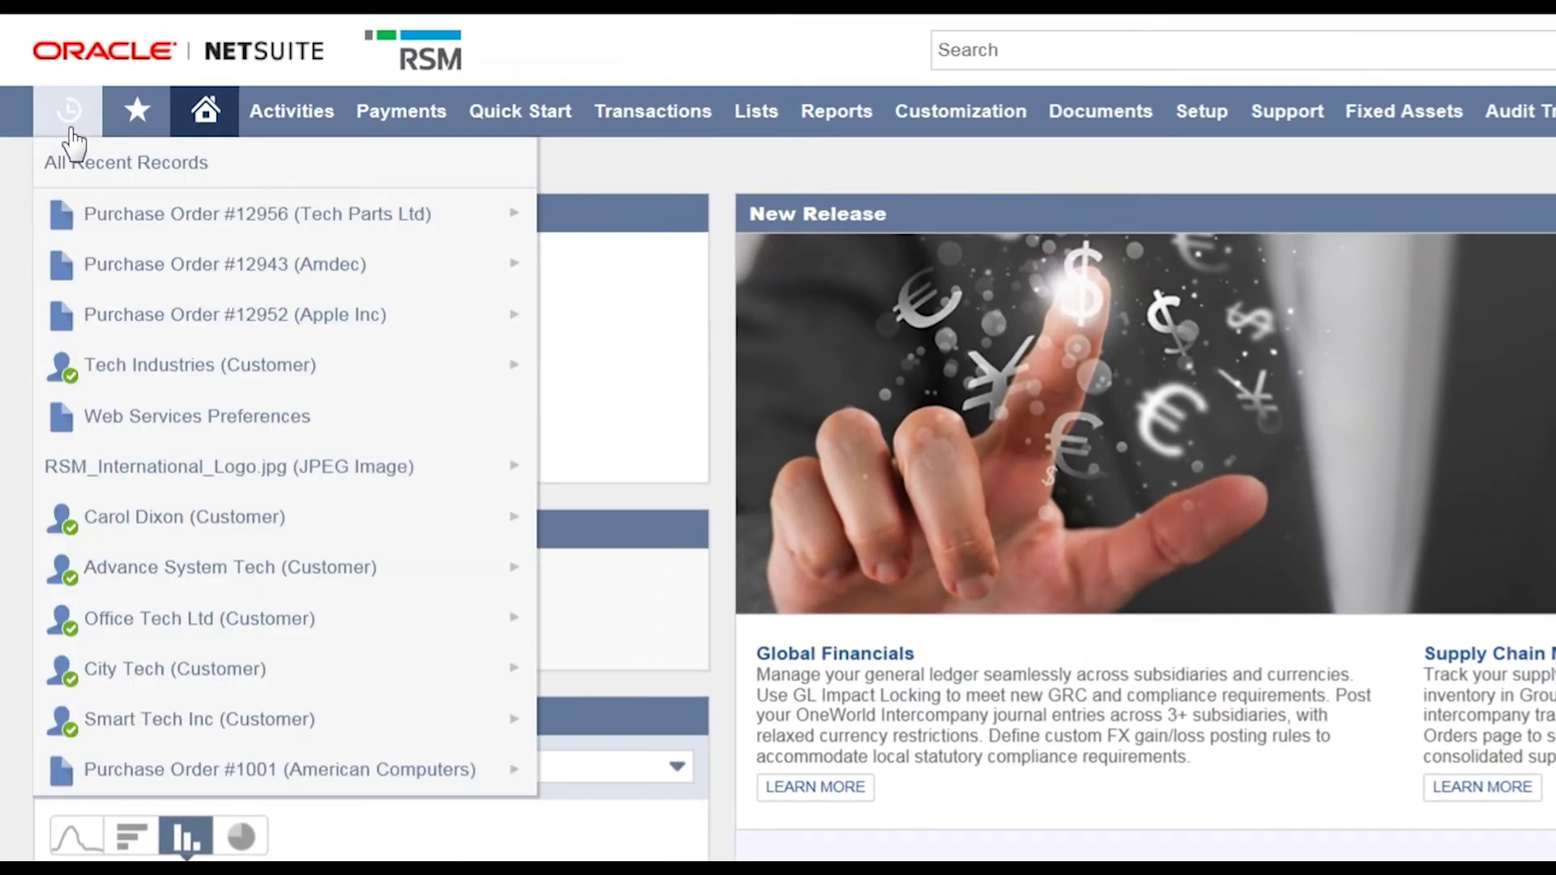
mouse_move(120, 220)
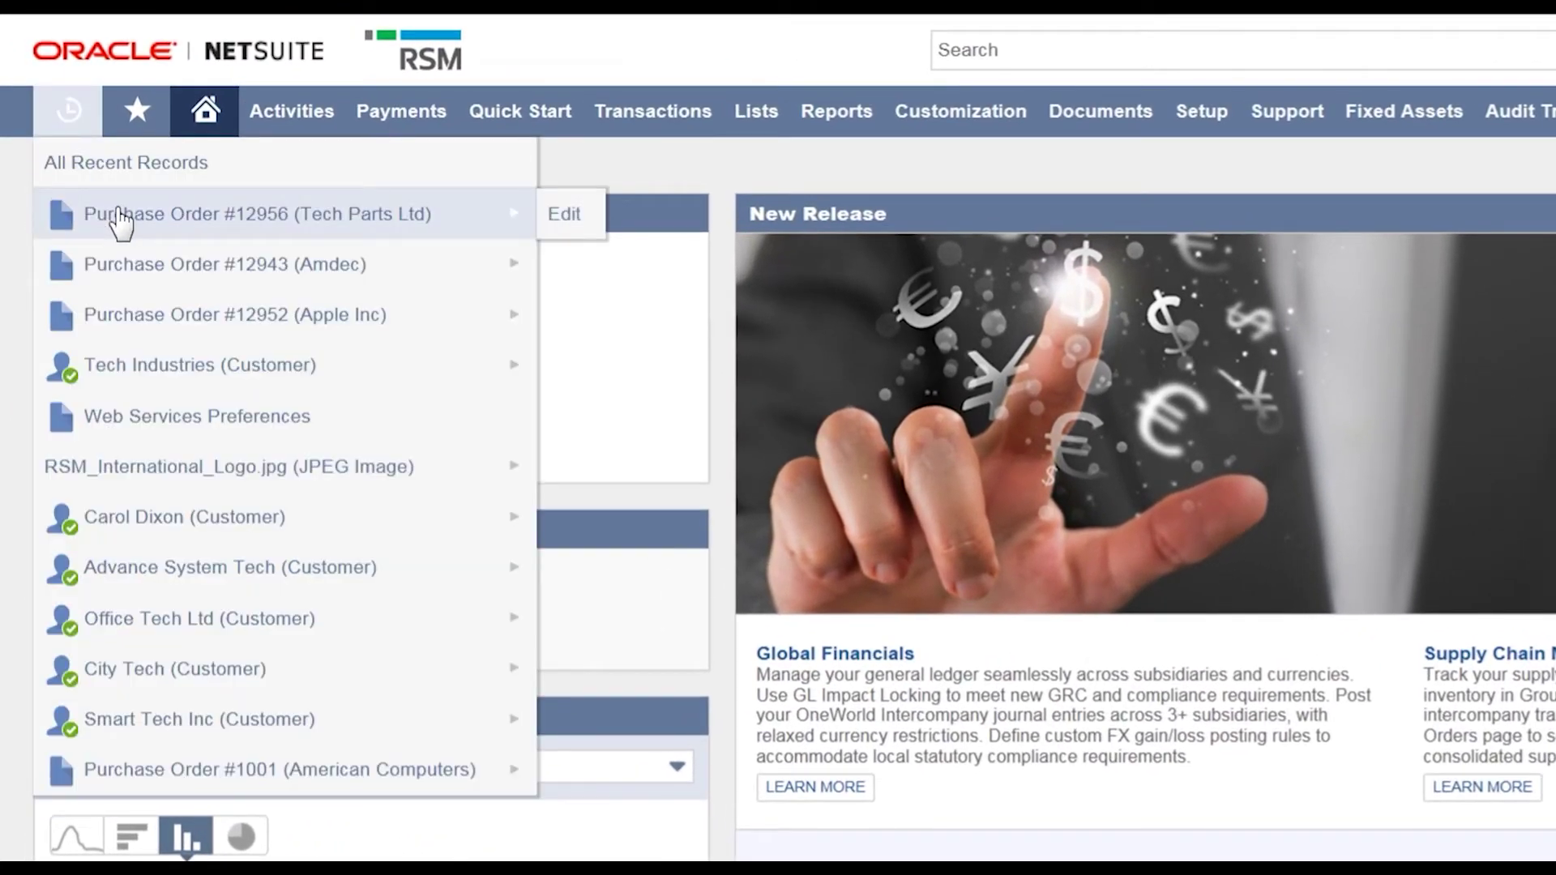
left_click(120, 215)
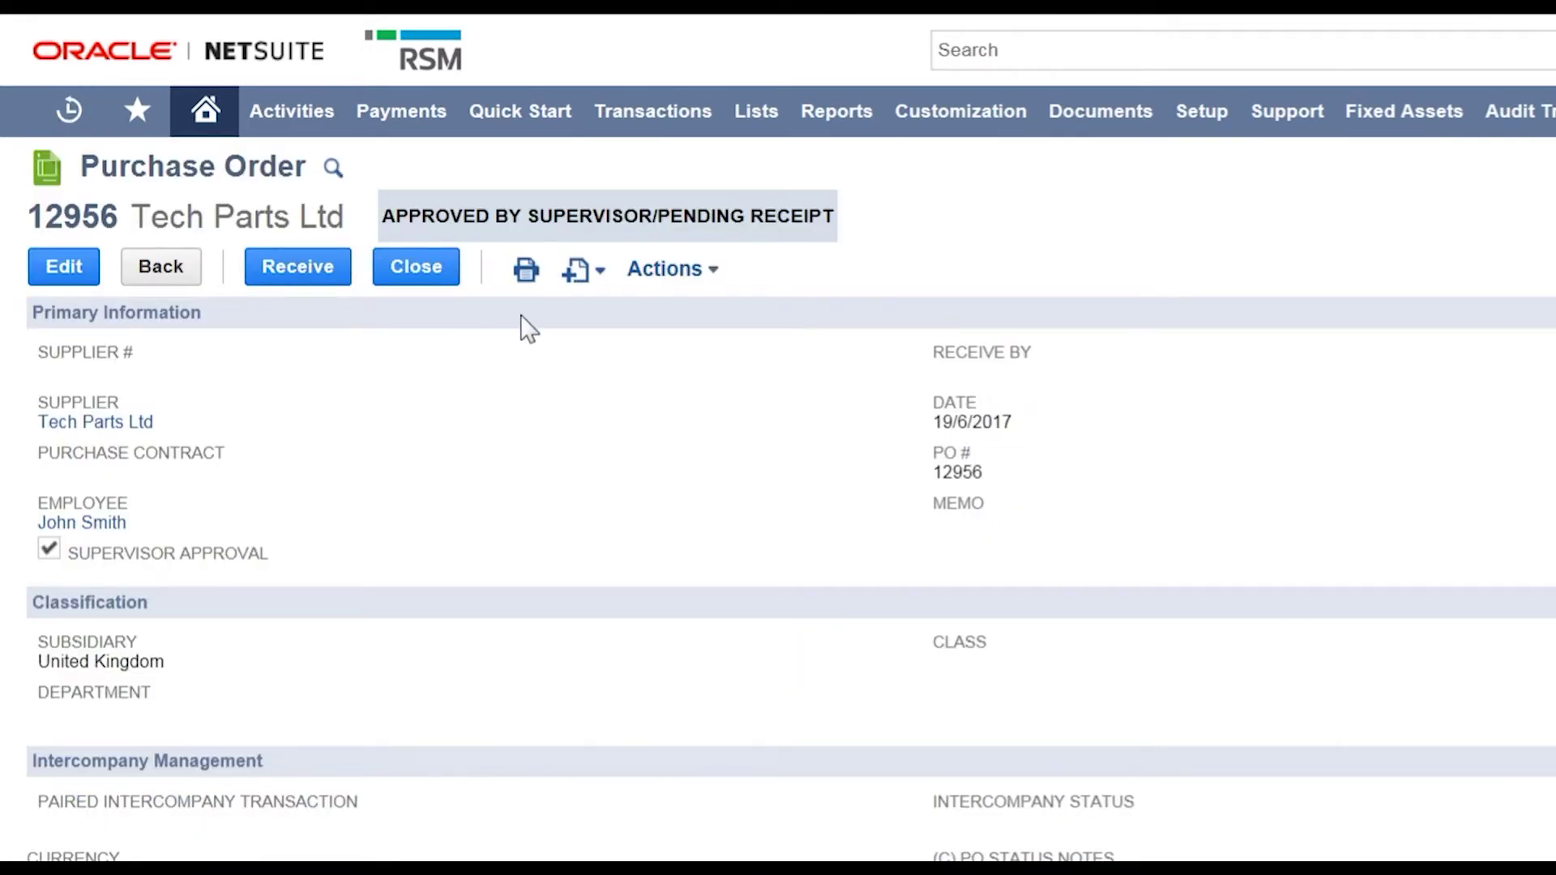
mouse_move(586, 280)
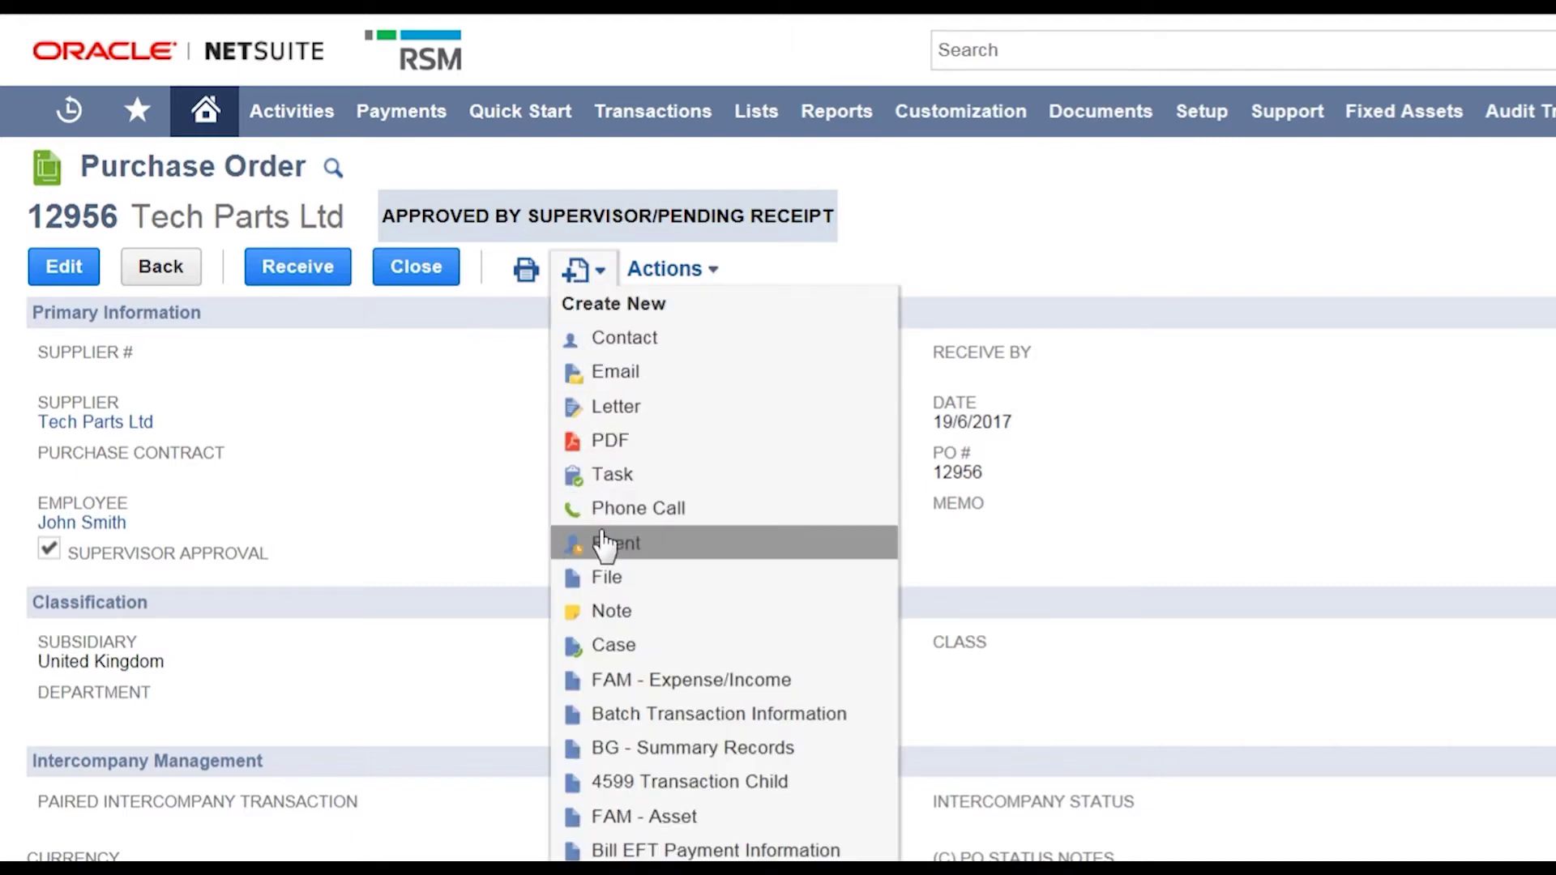
left_click(616, 374)
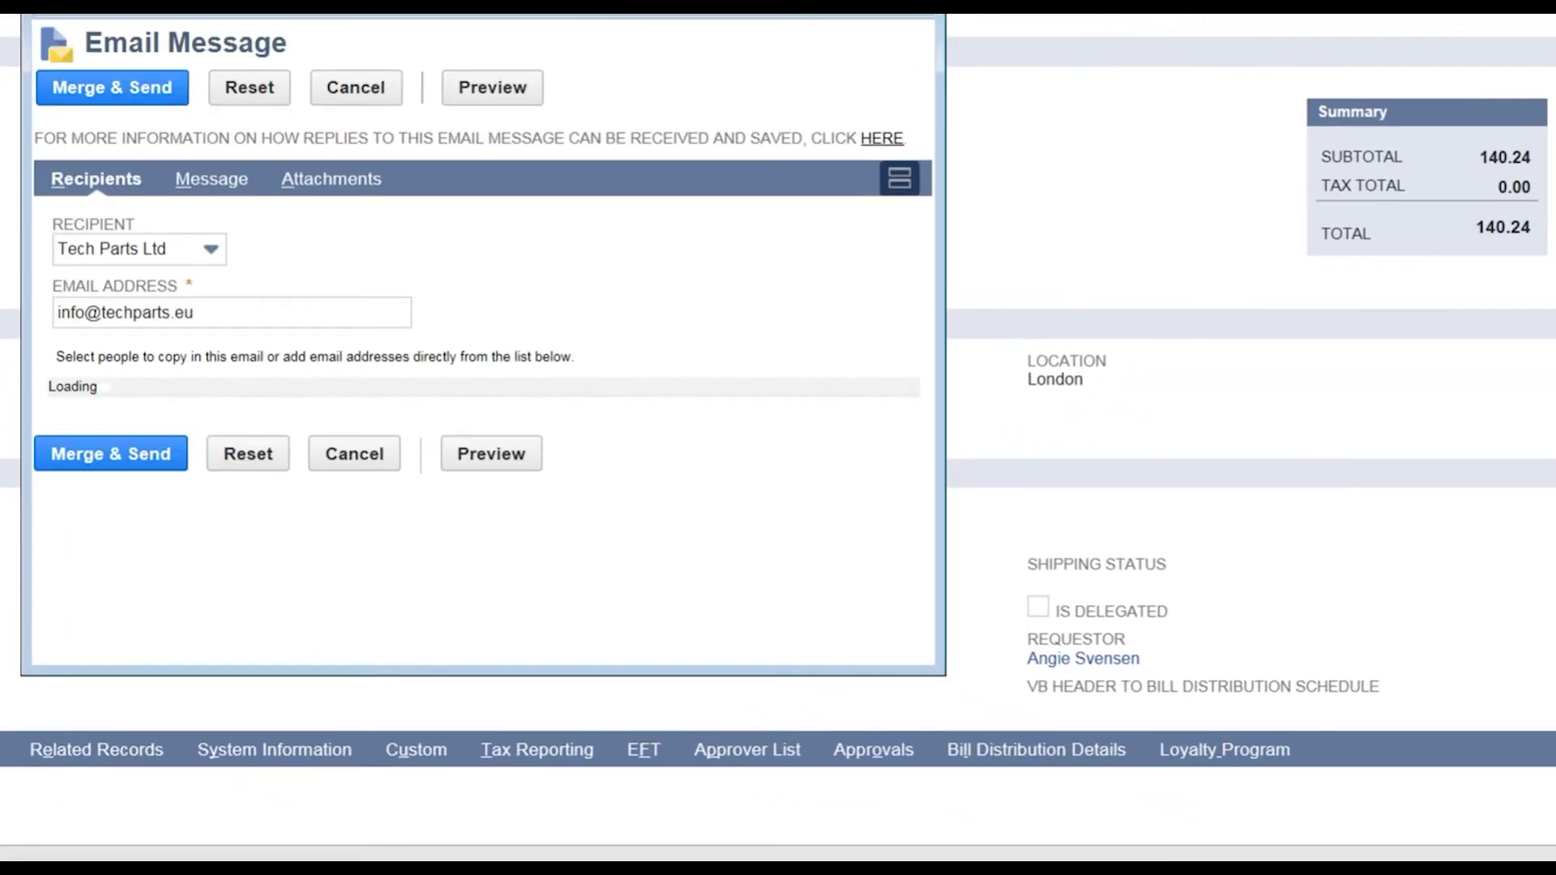
Enlarge the email window and view the Message body's plain one-line signature
left_click_drag(944, 672, 1065, 762)
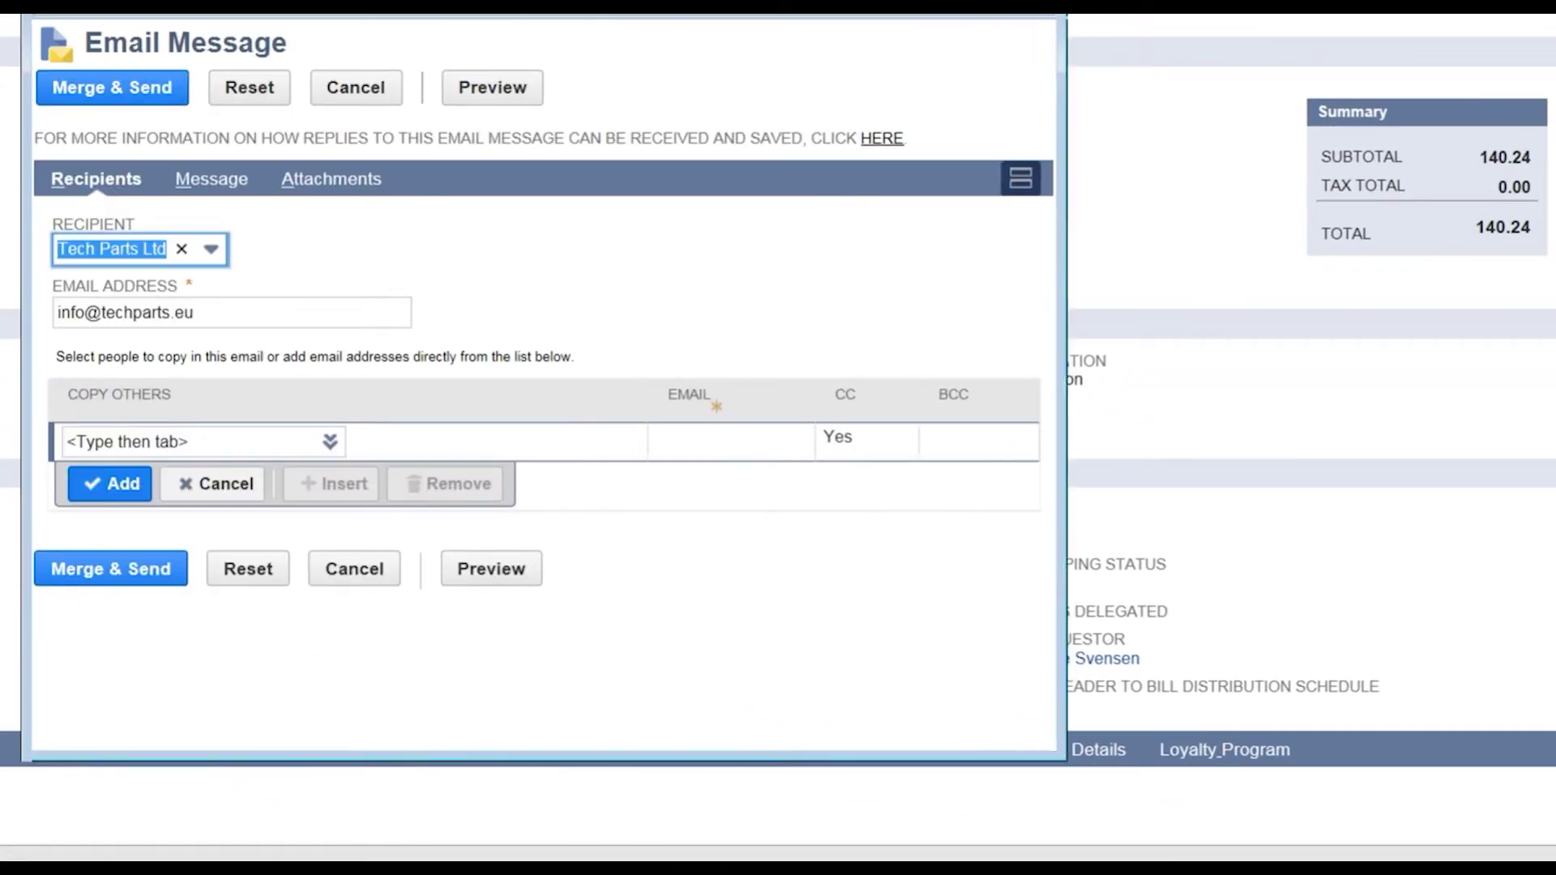
left_click(209, 186)
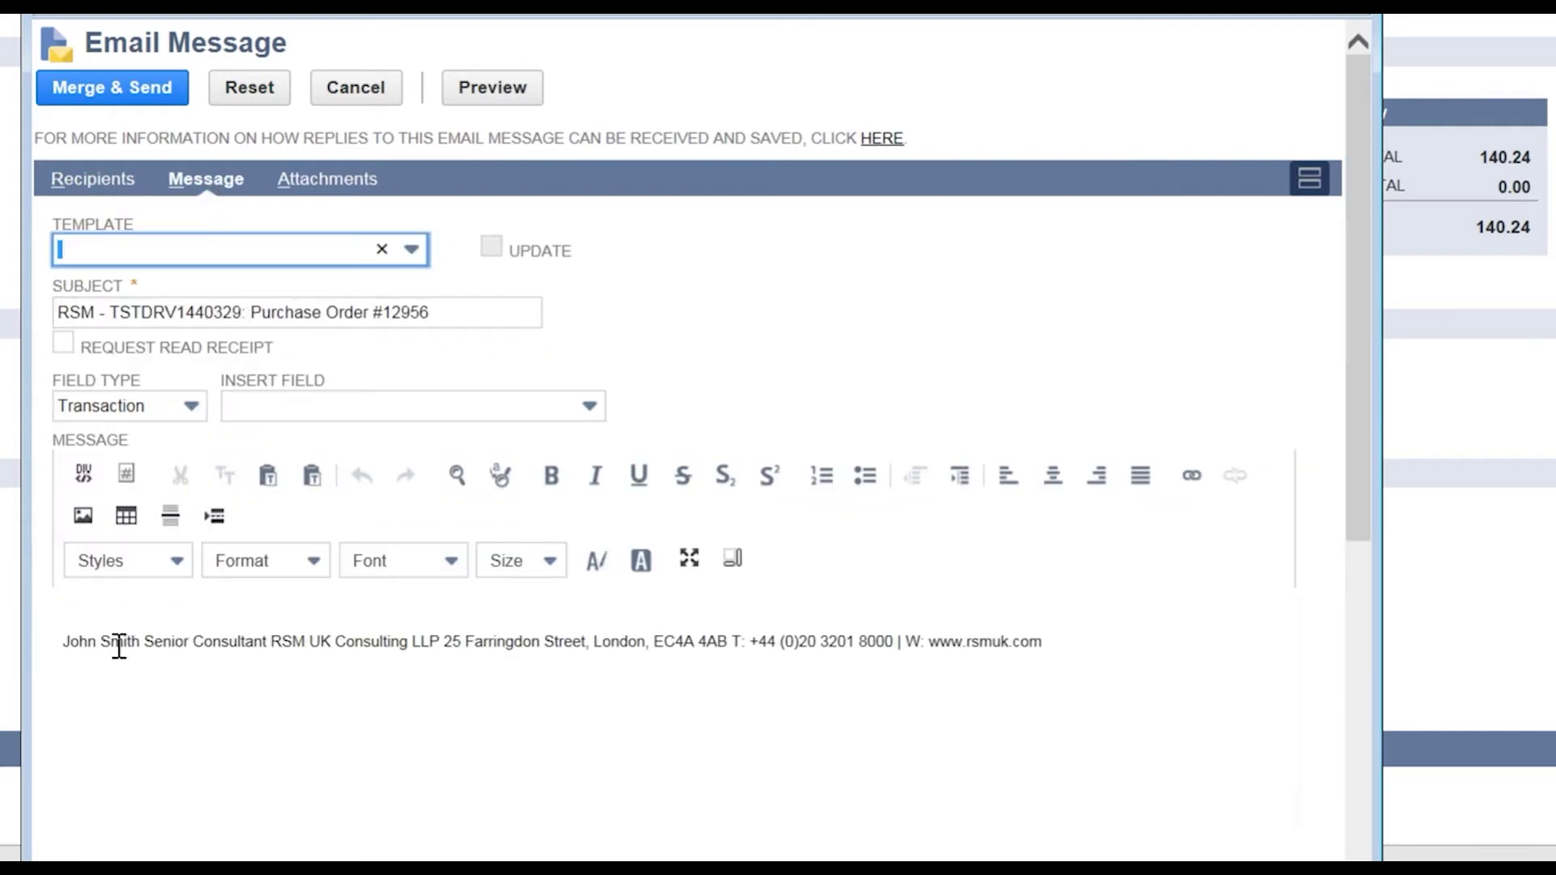
left_click(67, 646)
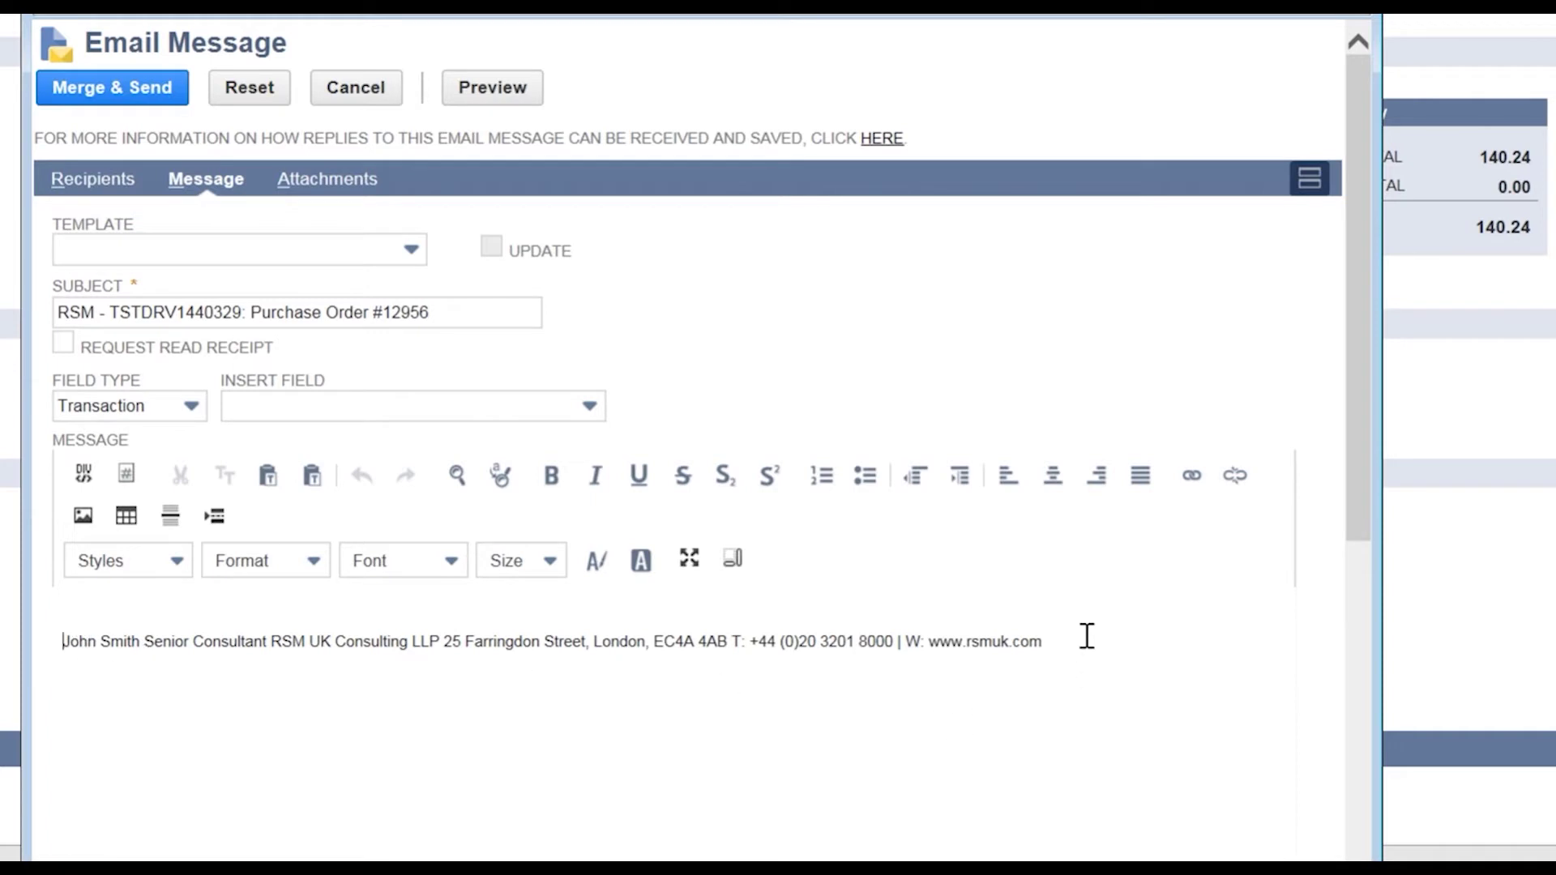
left_click_drag(1090, 642, 43, 668)
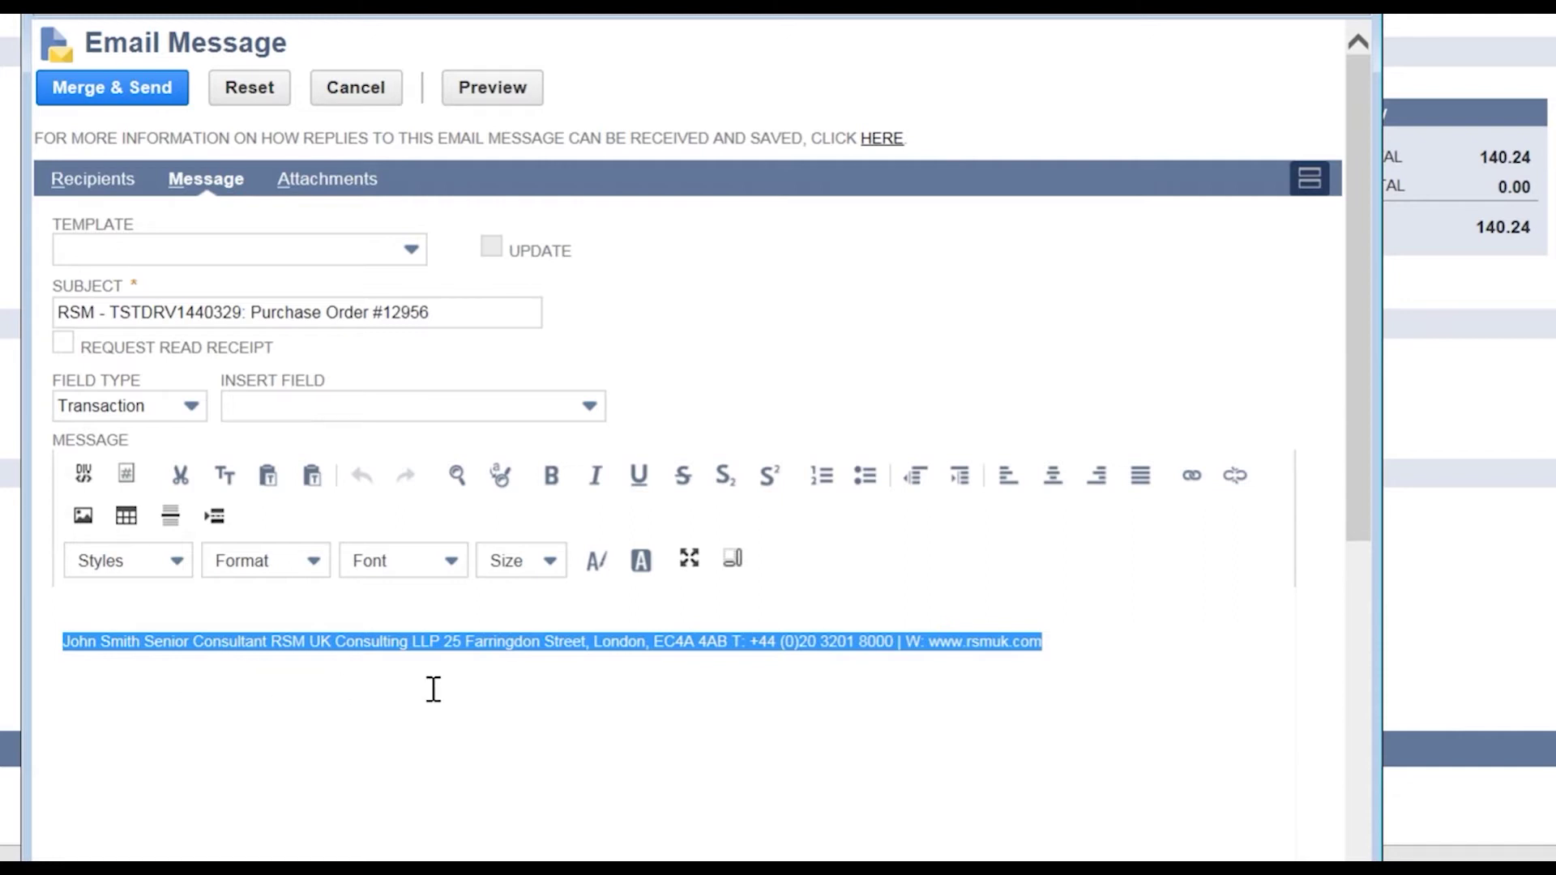
left_click(766, 610)
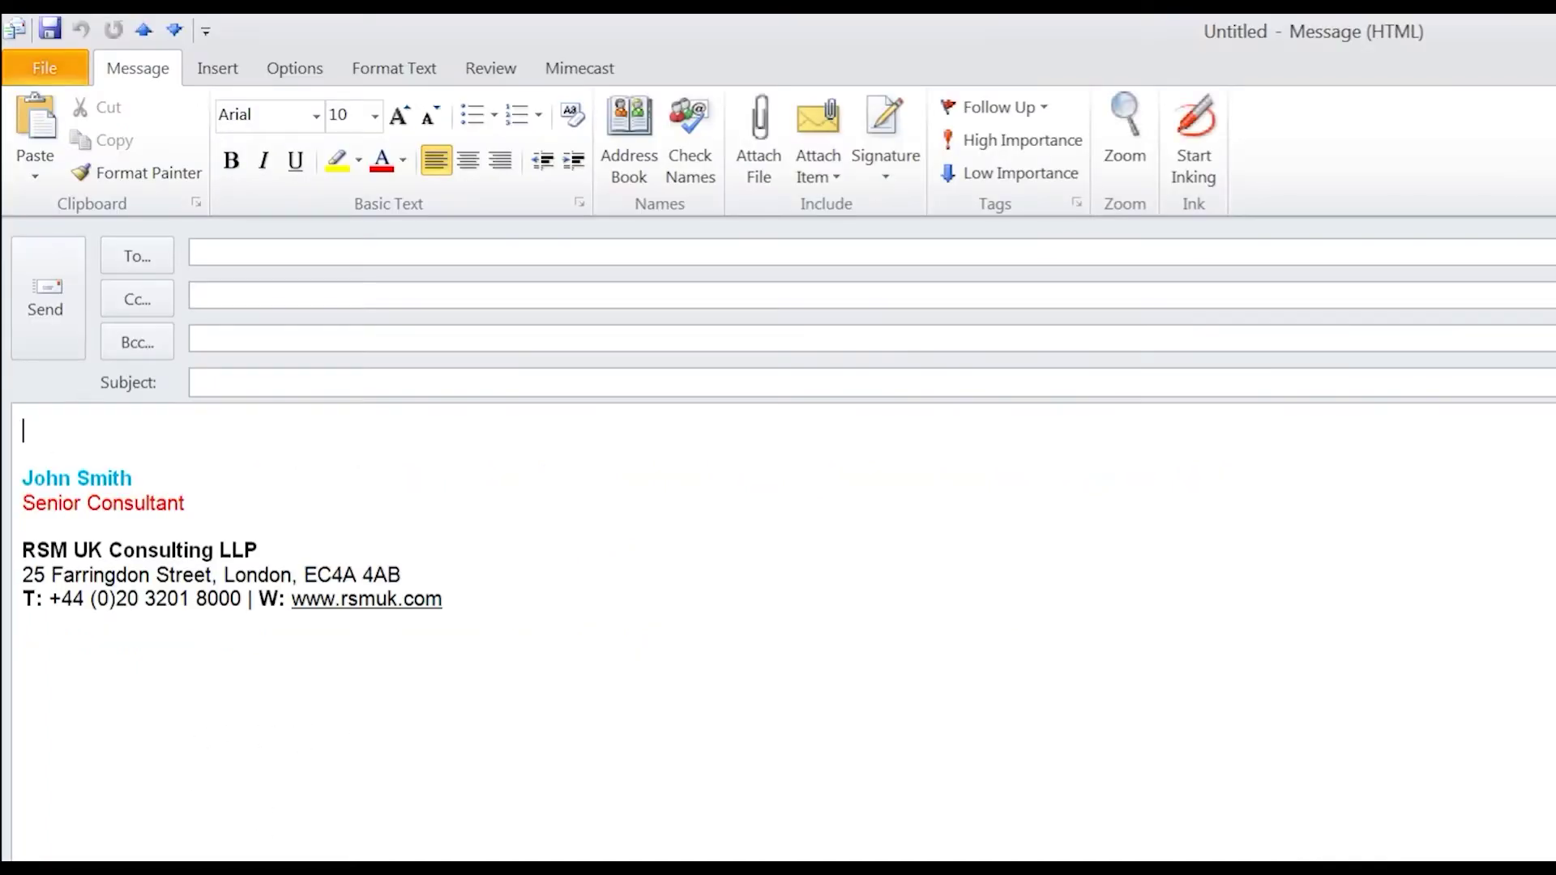
Select and copy the whole blue-name, red-title signature in the Outlook message
left_click(494, 605)
mouse_move(494, 606)
left_mouse_down()
mouse_move(361, 604)
mouse_move(9, 527)
mouse_move(20, 480)
left_mouse_up()
key("ctrl+c")
right_click(80, 479)
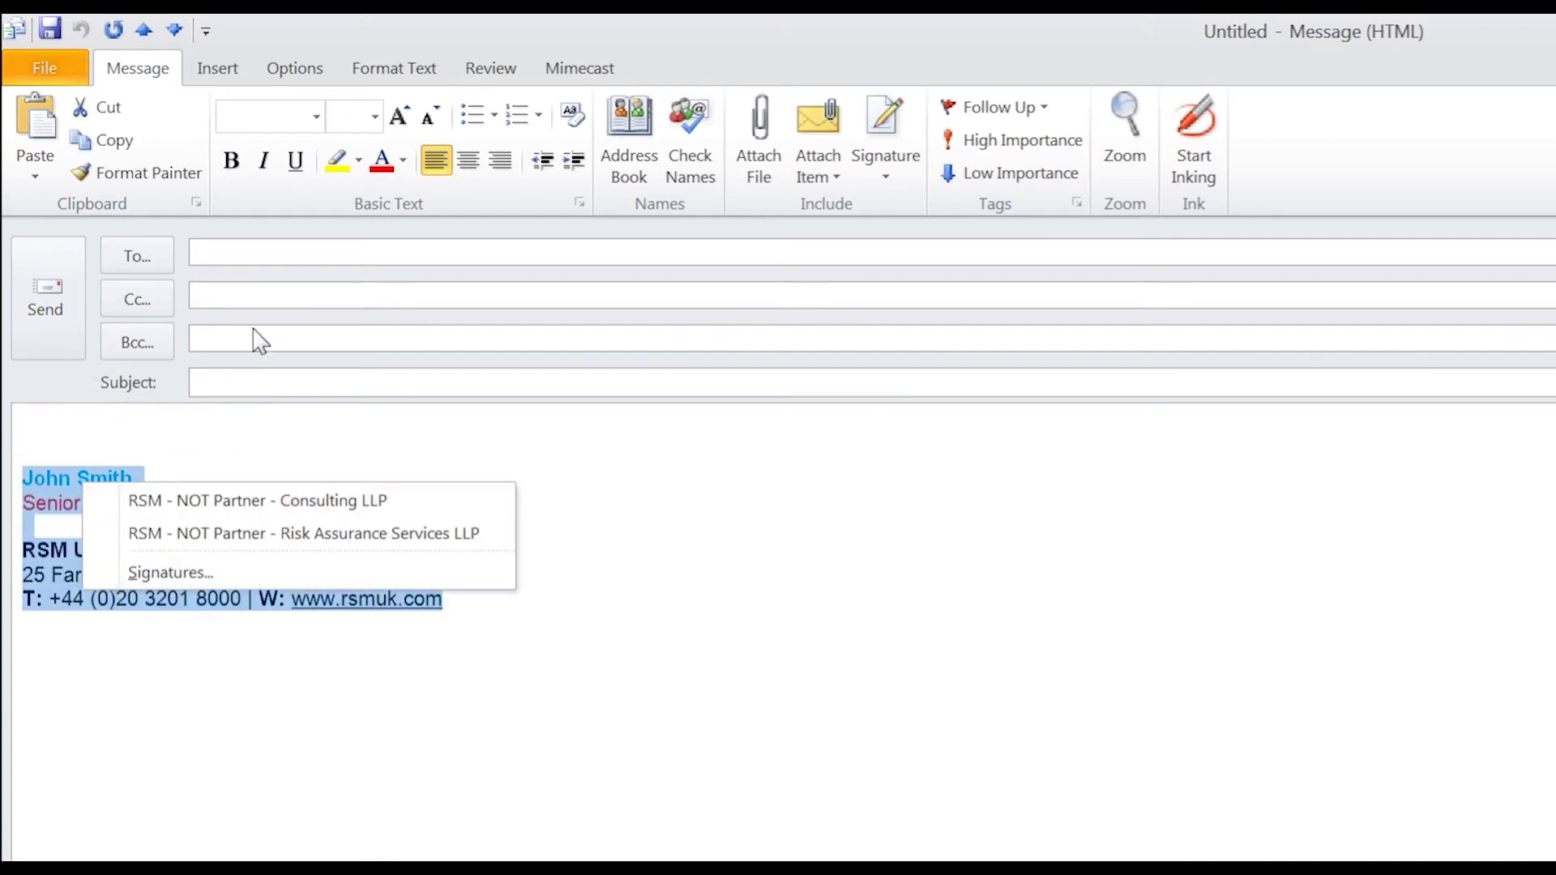
key("Escape")
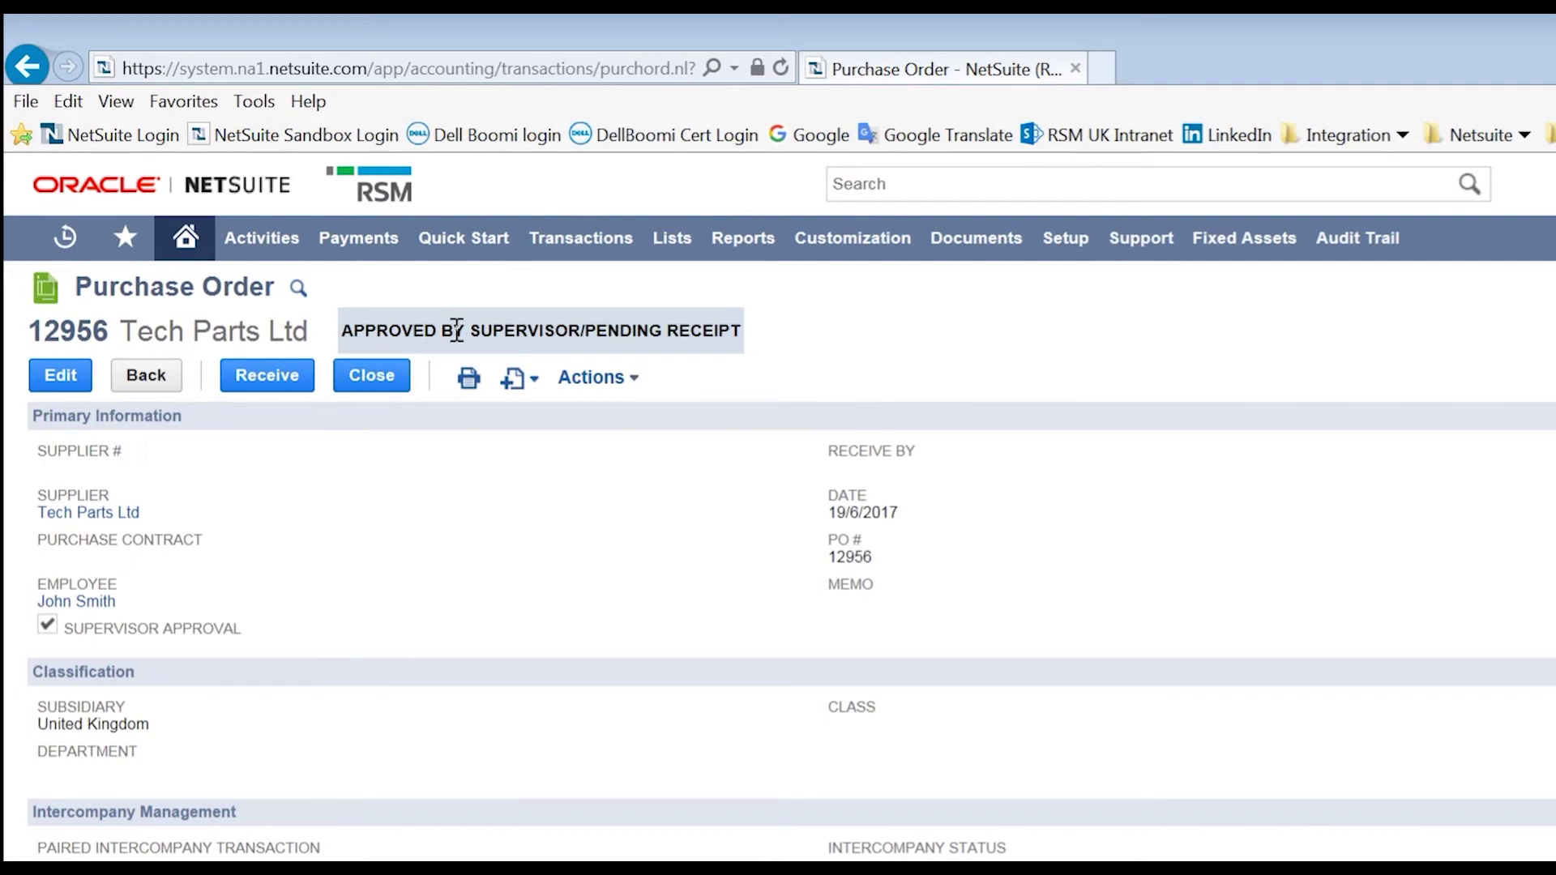
Create a new template via Documents > Templates > Email Templates > New
mouse_move(968, 252)
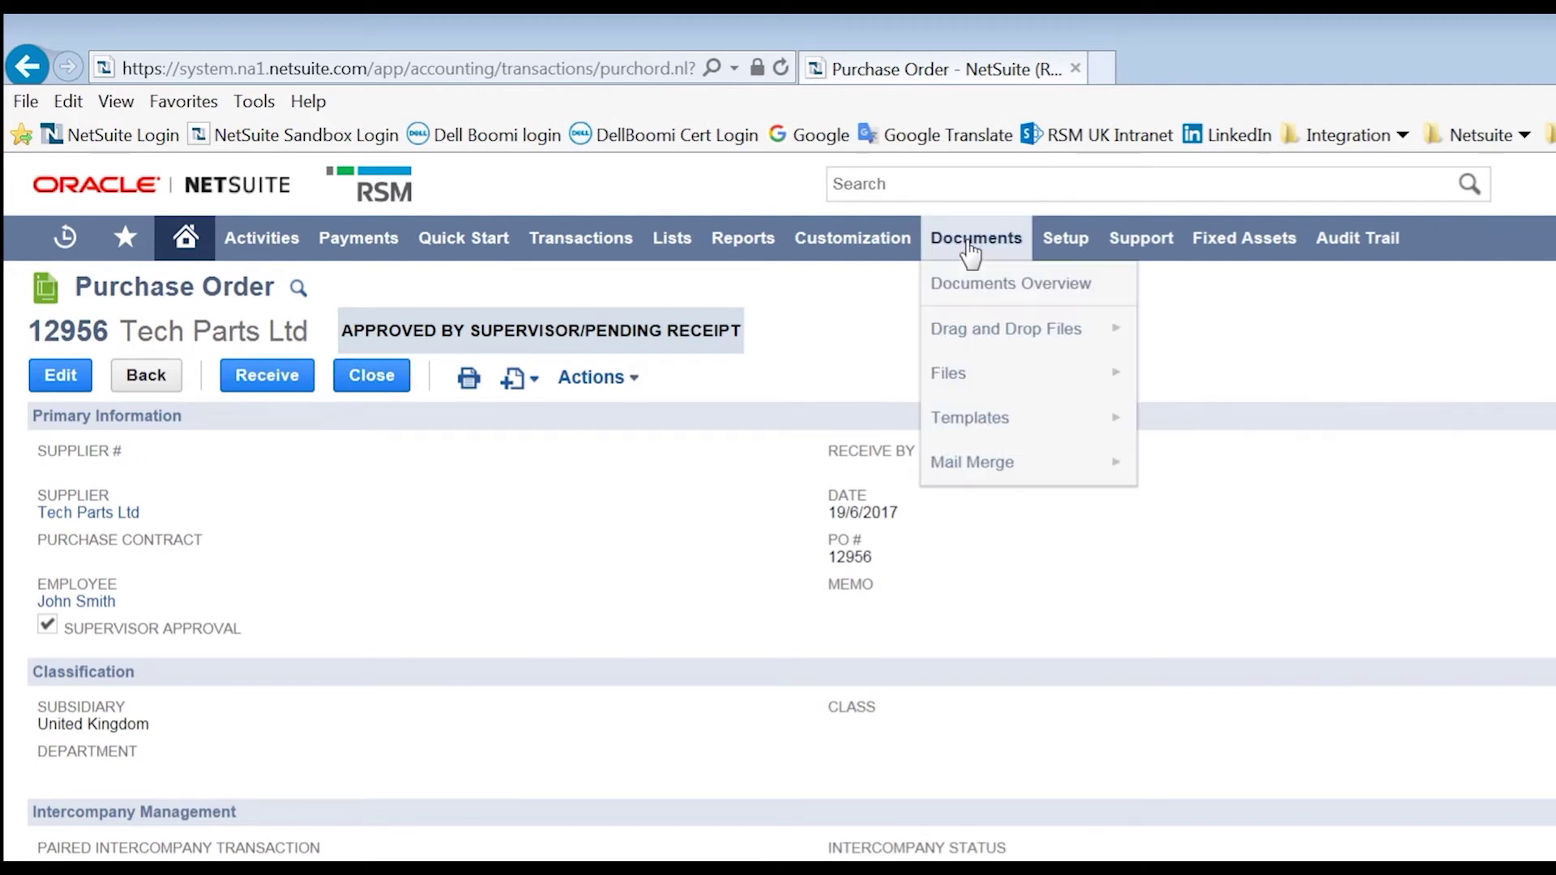
mouse_move(995, 434)
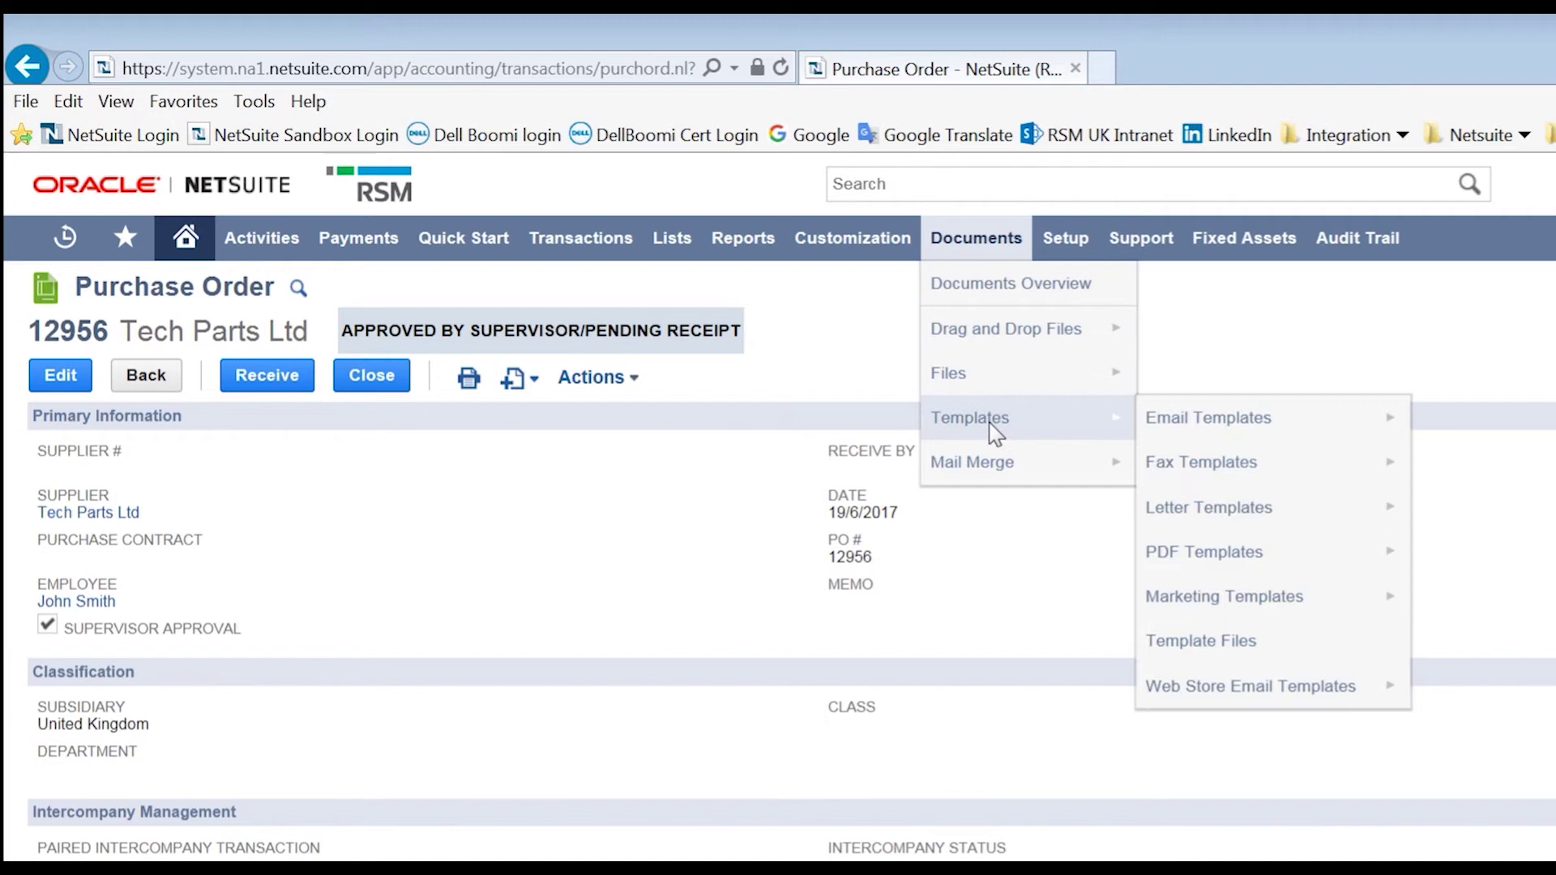
mouse_move(1256, 431)
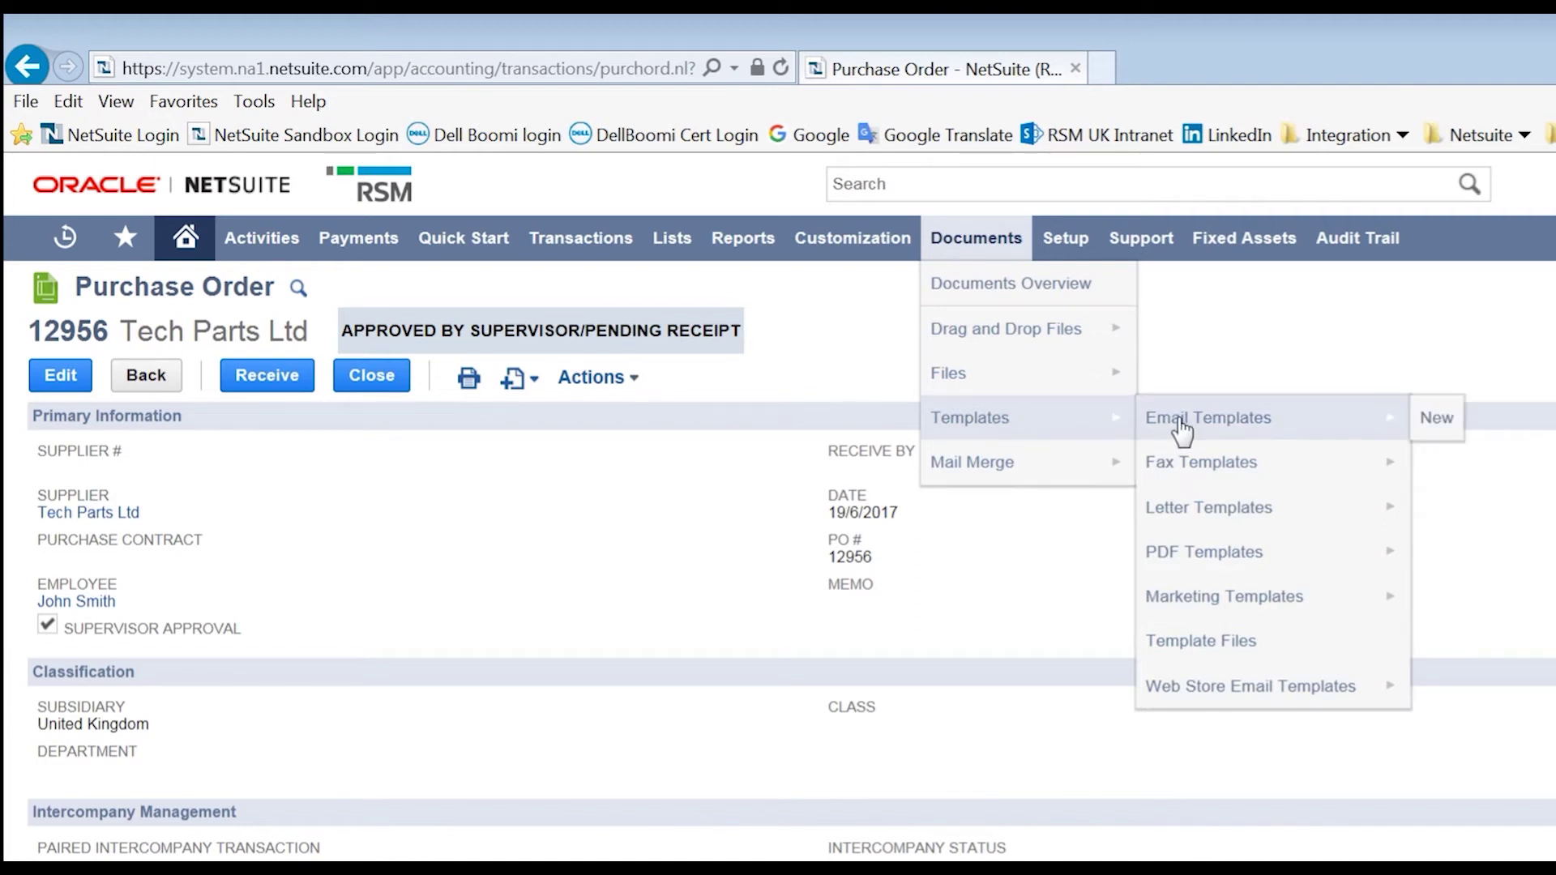
left_click(1442, 428)
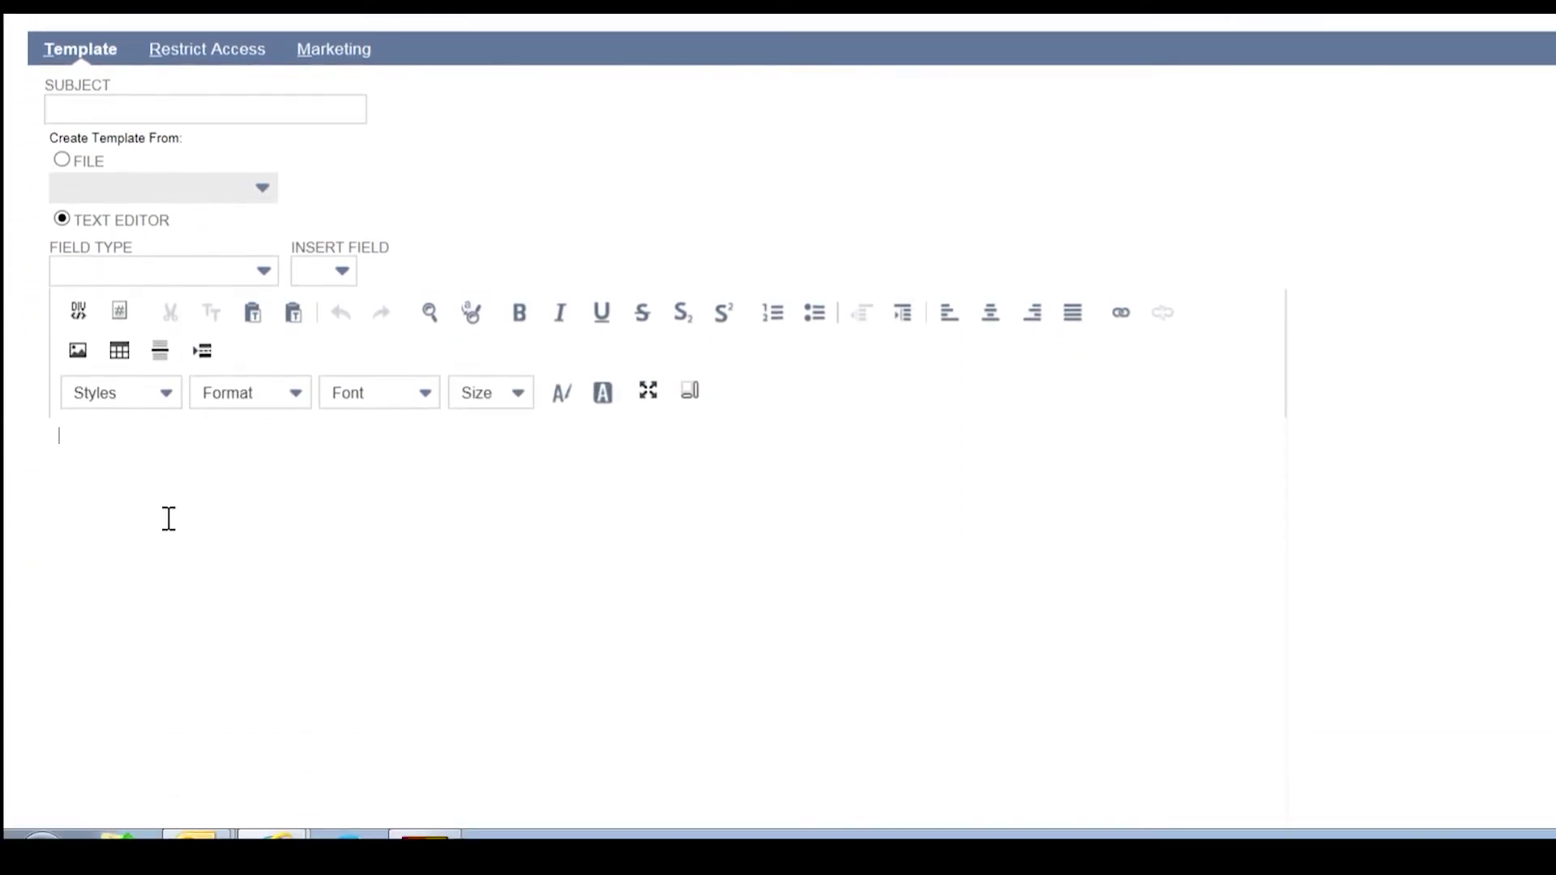
Paste the formatted signature into the template body and bold the 'Senior Consultant' title
left_click(149, 493)
key("ctrl+v")
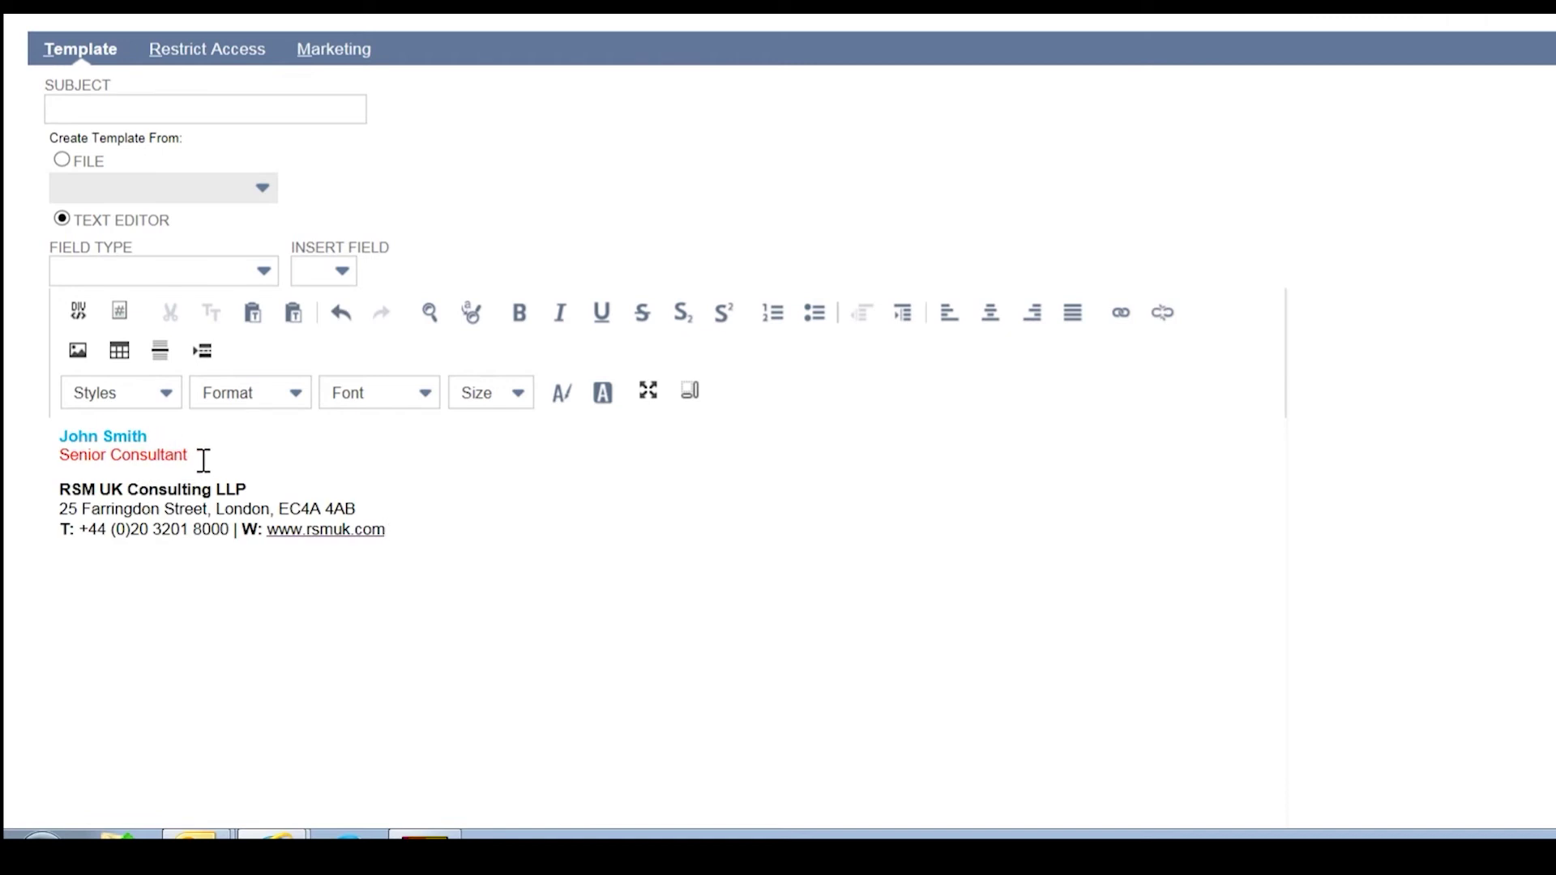
triple_click(58, 456)
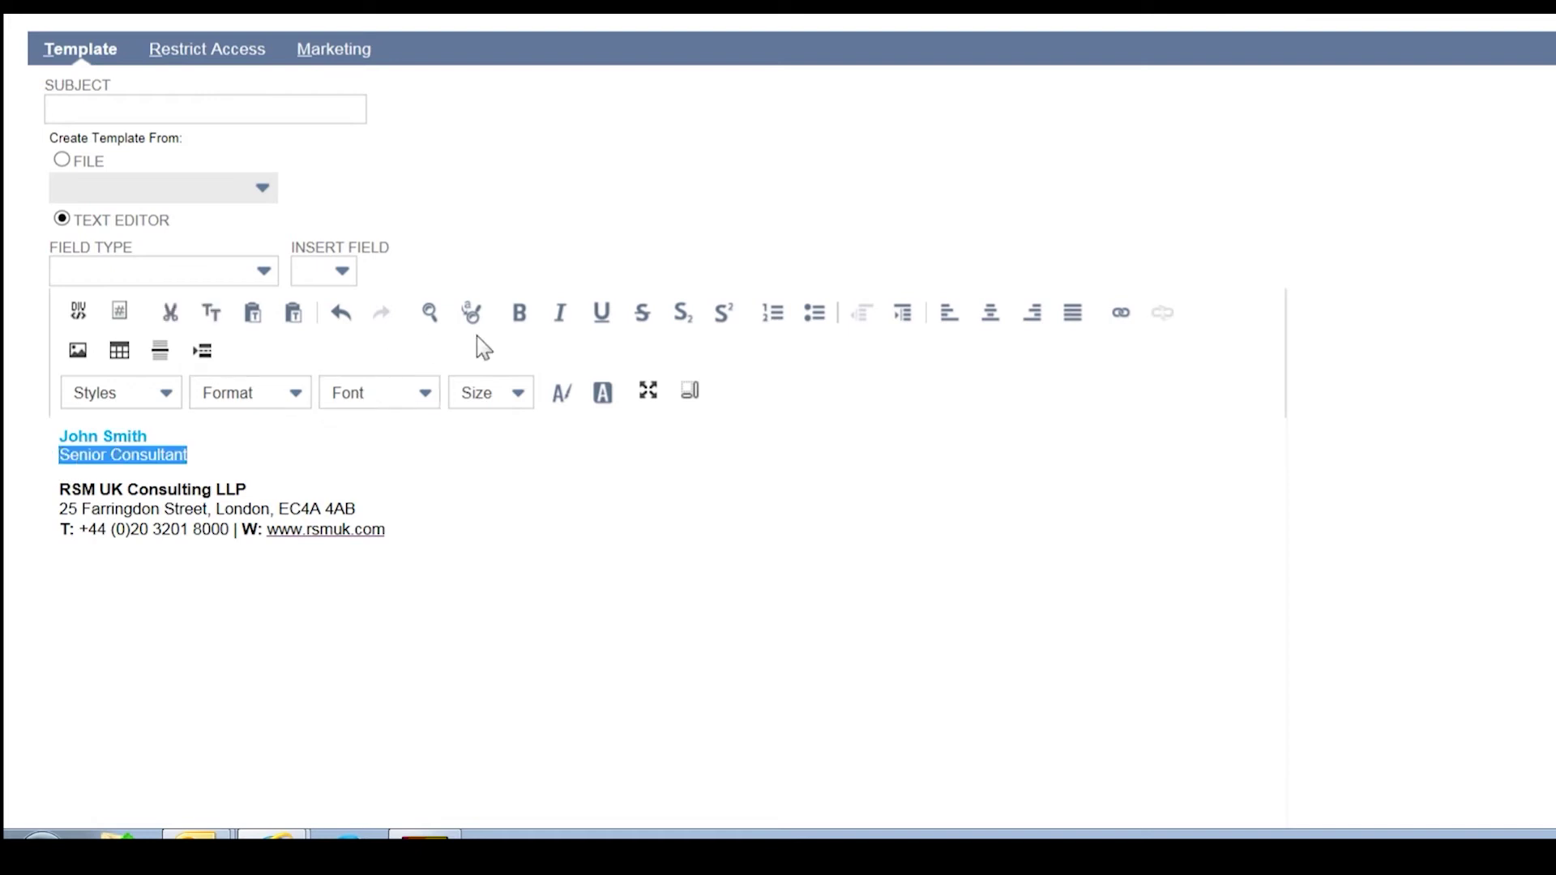
left_click(519, 316)
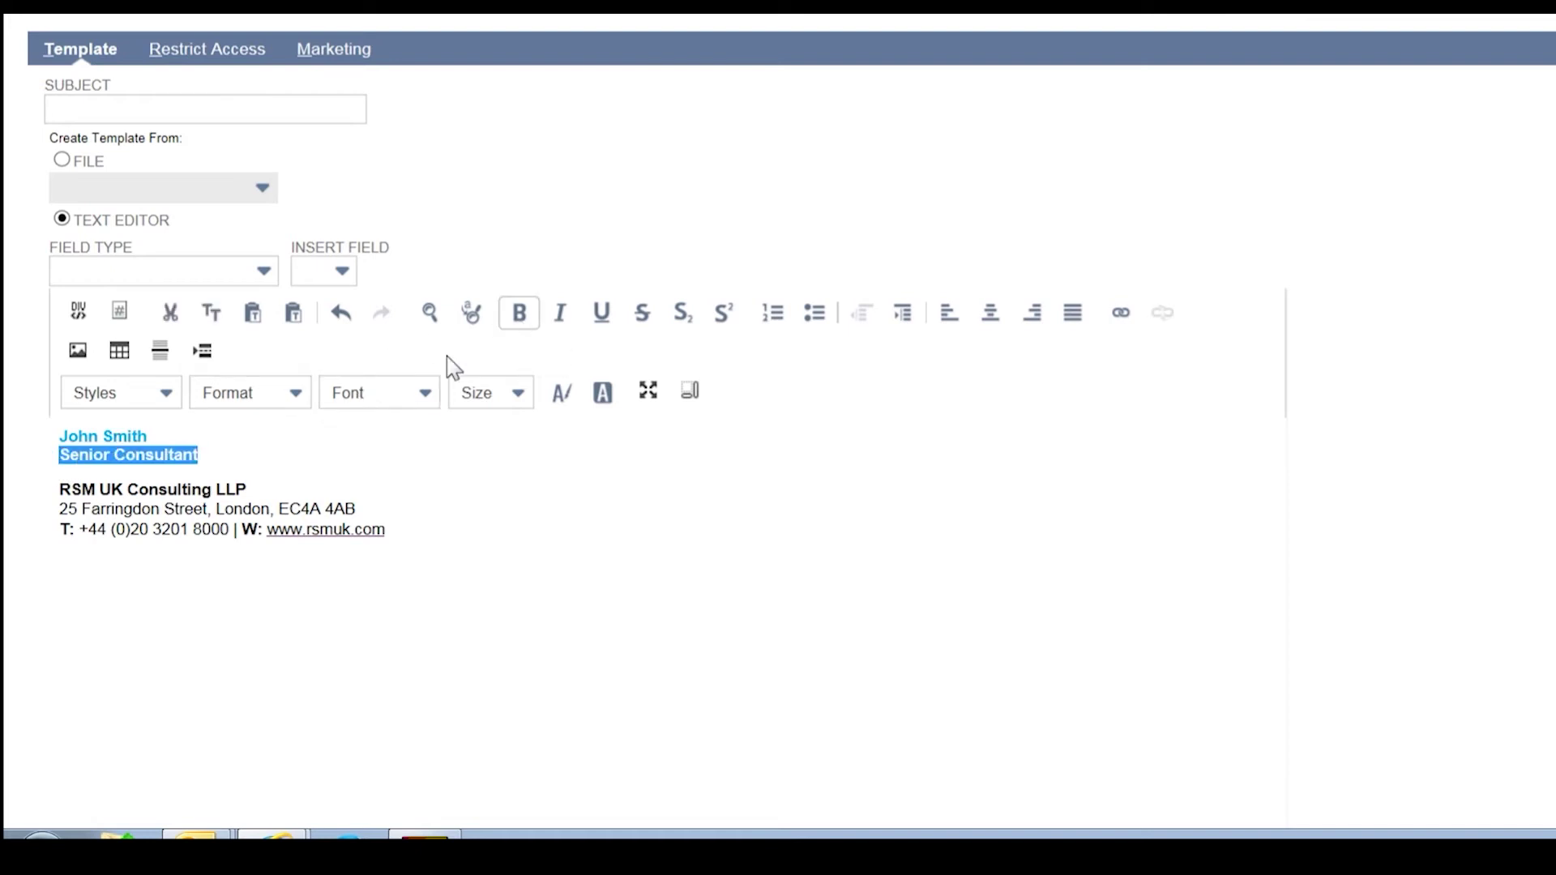
left_click(138, 454)
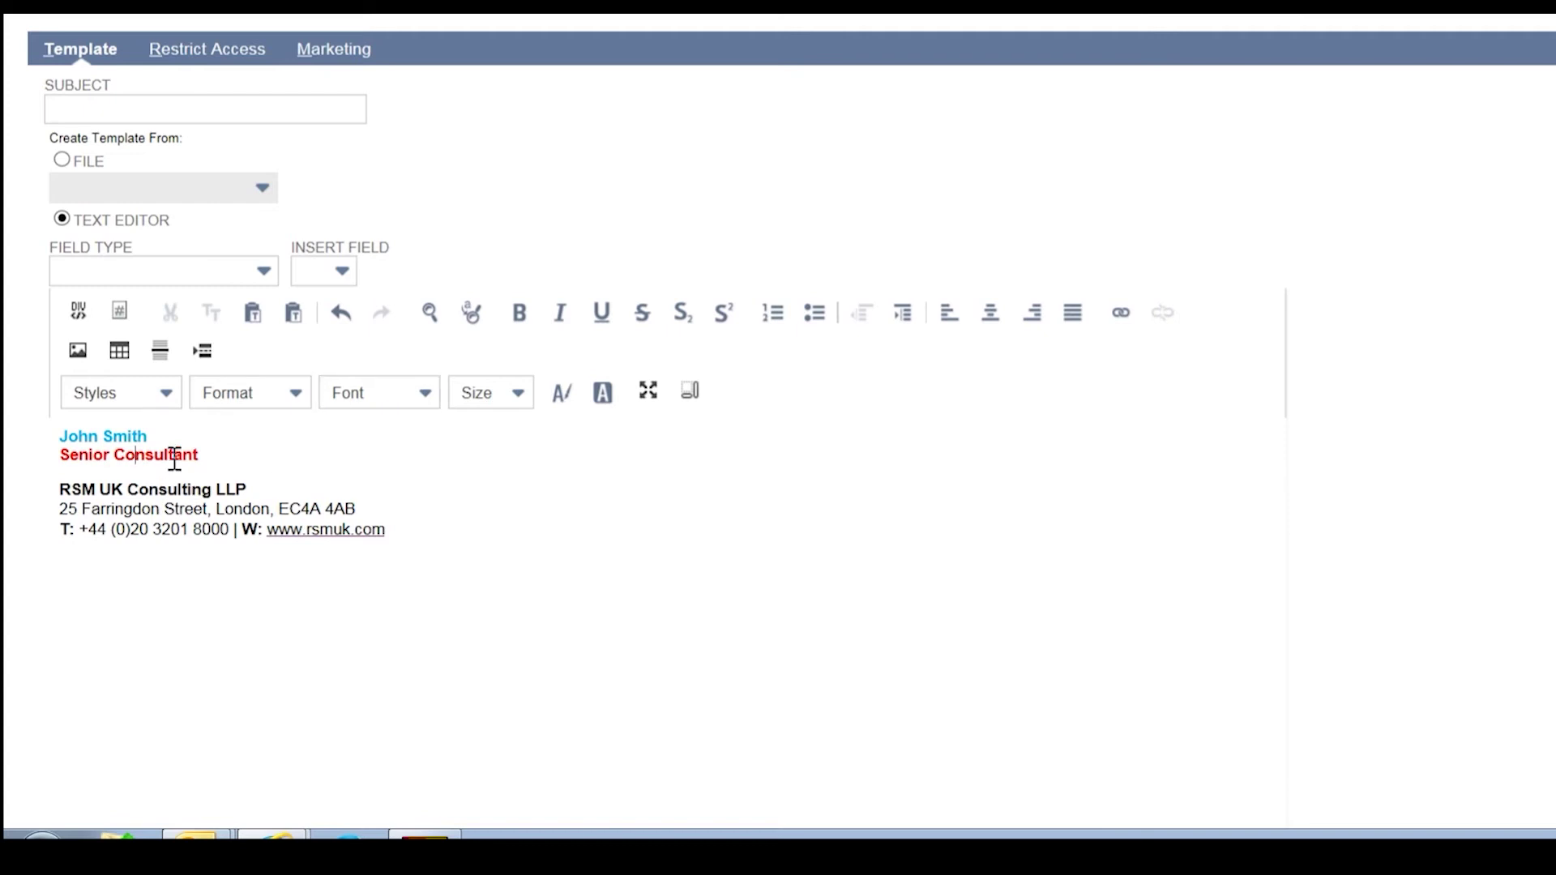
left_click_drag(151, 436, 50, 444)
left_click(206, 471)
Switch the editor to Source view and select the signature's six lines of HTML markup
left_click(78, 313)
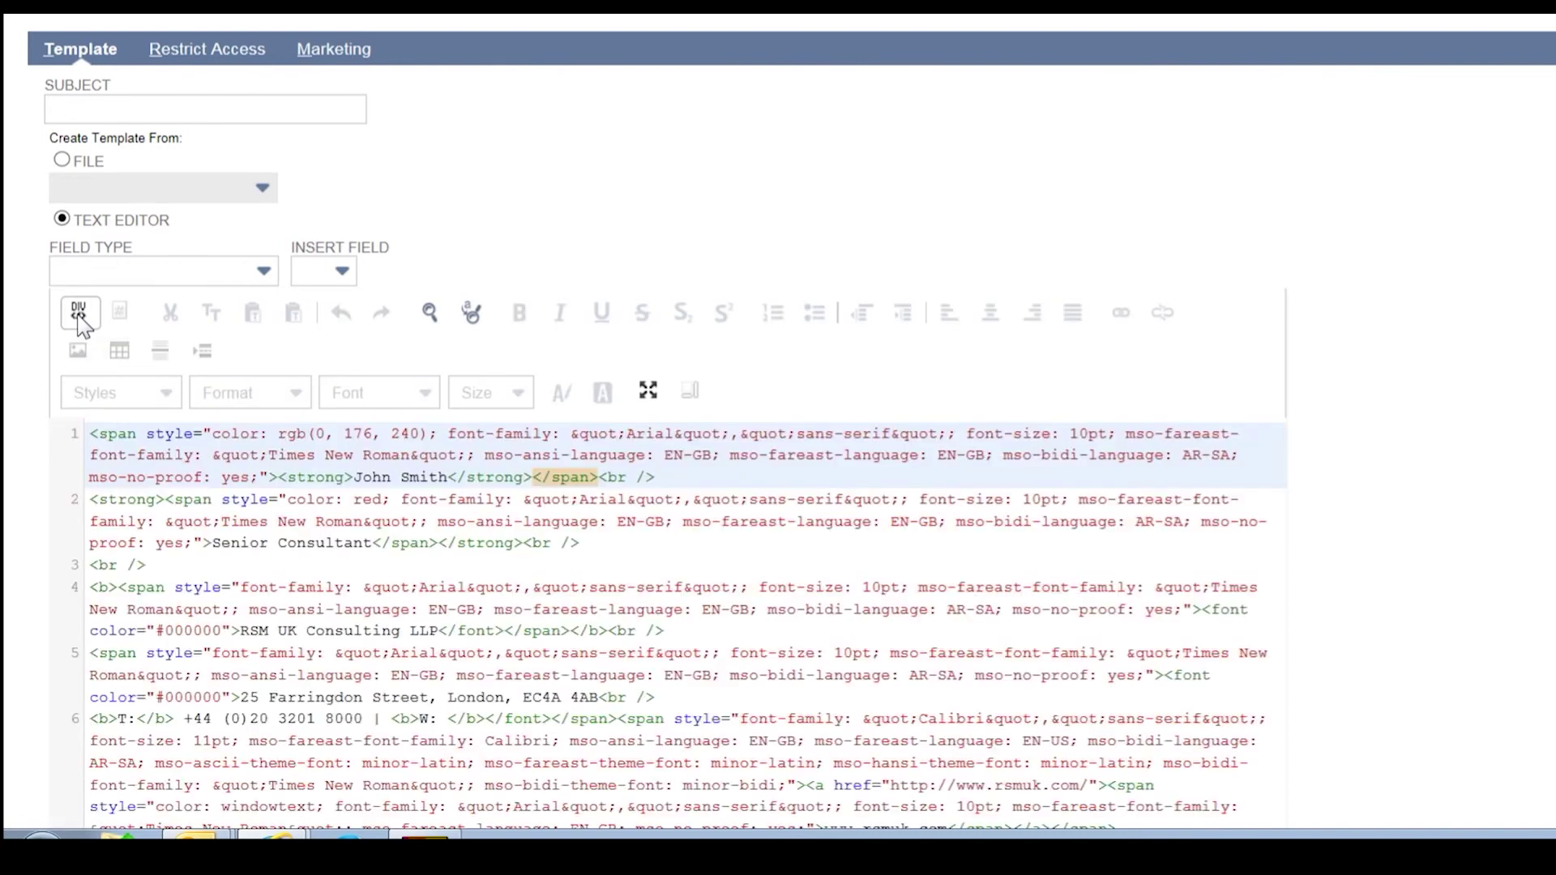
scroll(545, 316, "down", 2)
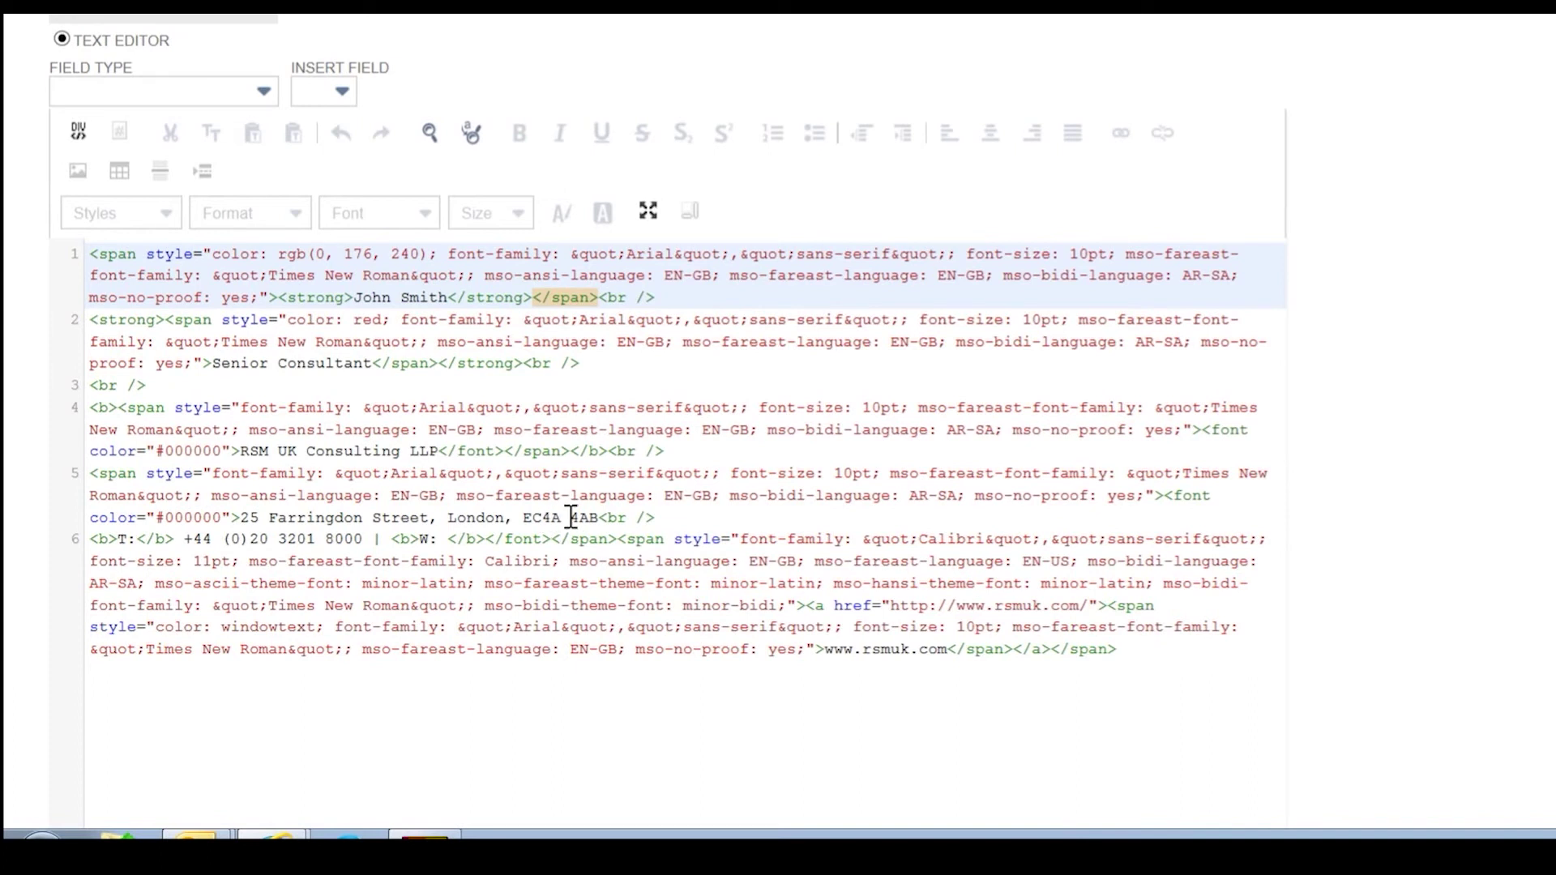
left_click(90, 254)
key("shift+Down")
key("shift+Down")
key("shift+Down")
key("shift+Down")
key("shift+Down")
key("shift+Down")
key("shift+Down")
key("shift+Down")
key("shift+Down")
key("shift+Down")
key("shift+Down")
key("shift+Down")
key("shift+Down")
key("shift+Down")
key("shift+Down")
key("shift+Down")
key("shift+Down")
key("shift+Down")
key("shift+Down")
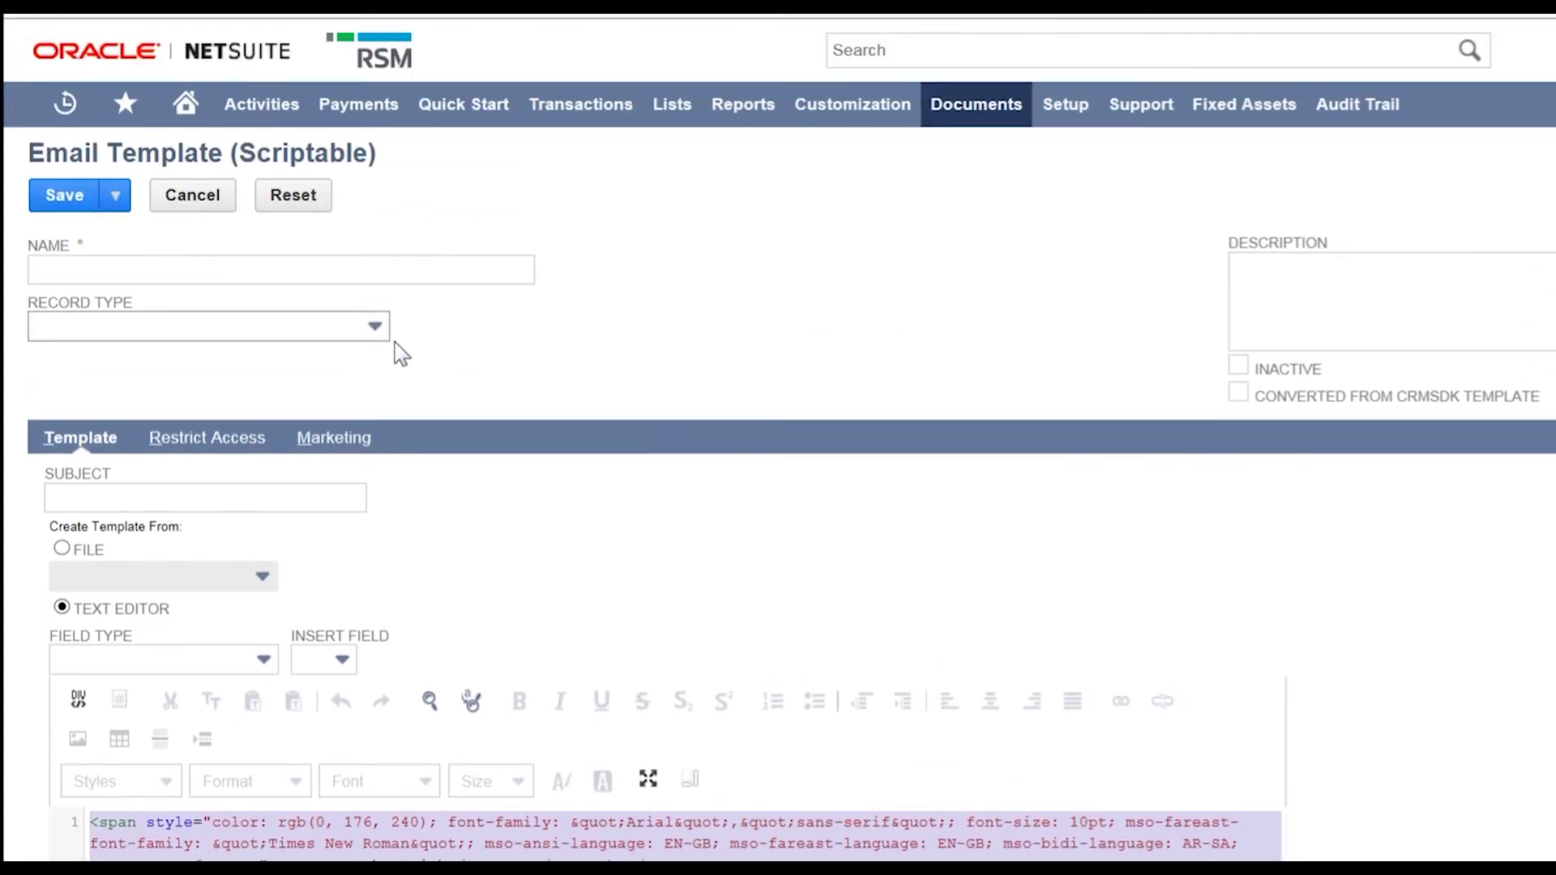
Leave the unsaved template for Home > Set Preferences and focus the Signature field
mouse_move(198, 122)
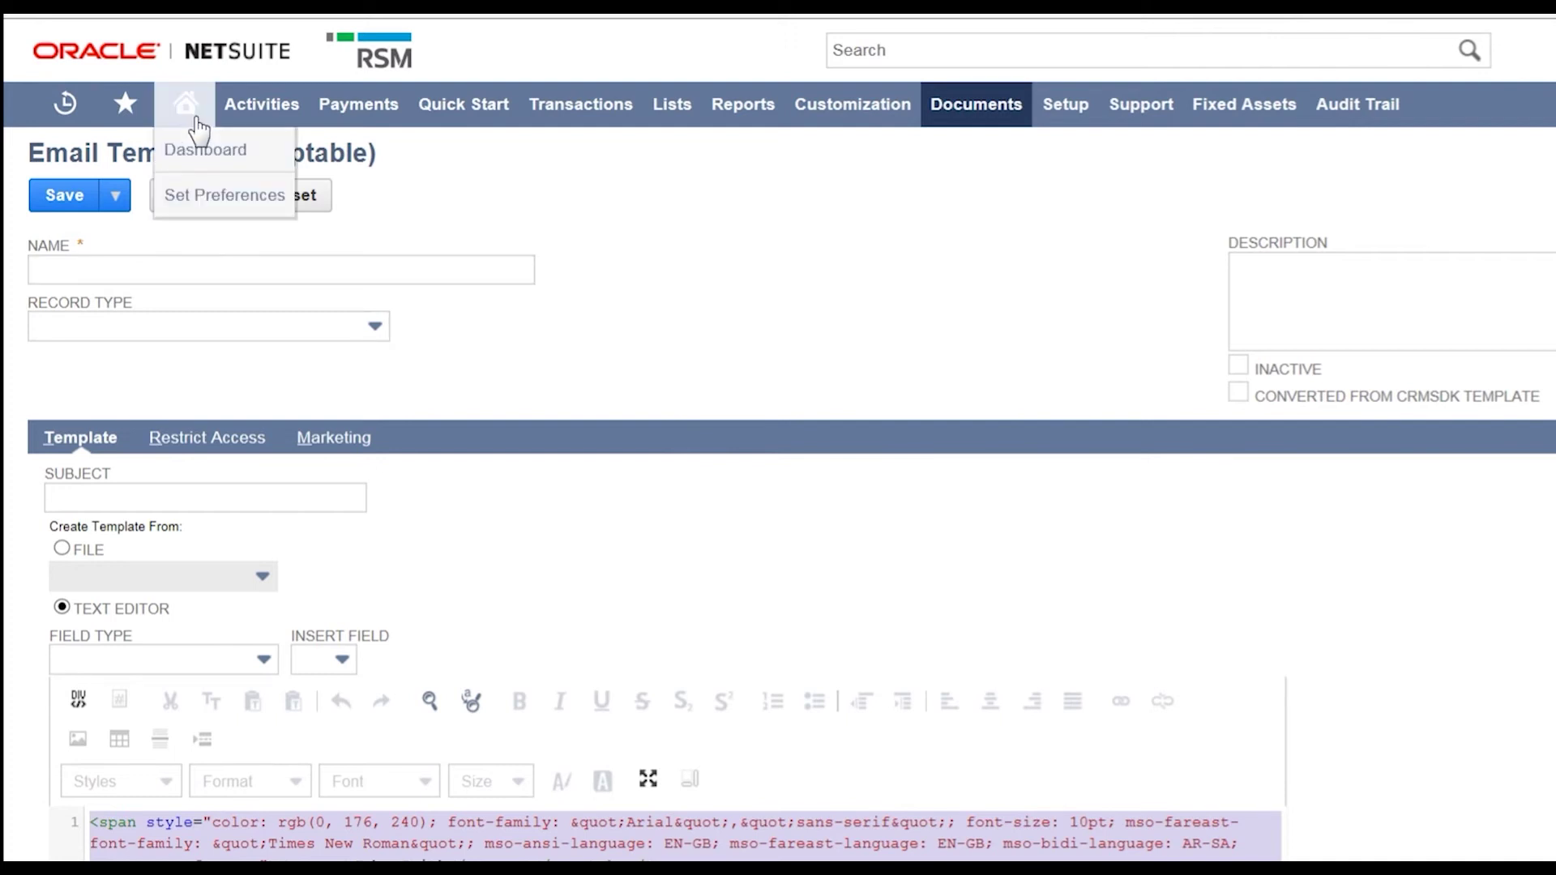
left_click(212, 198)
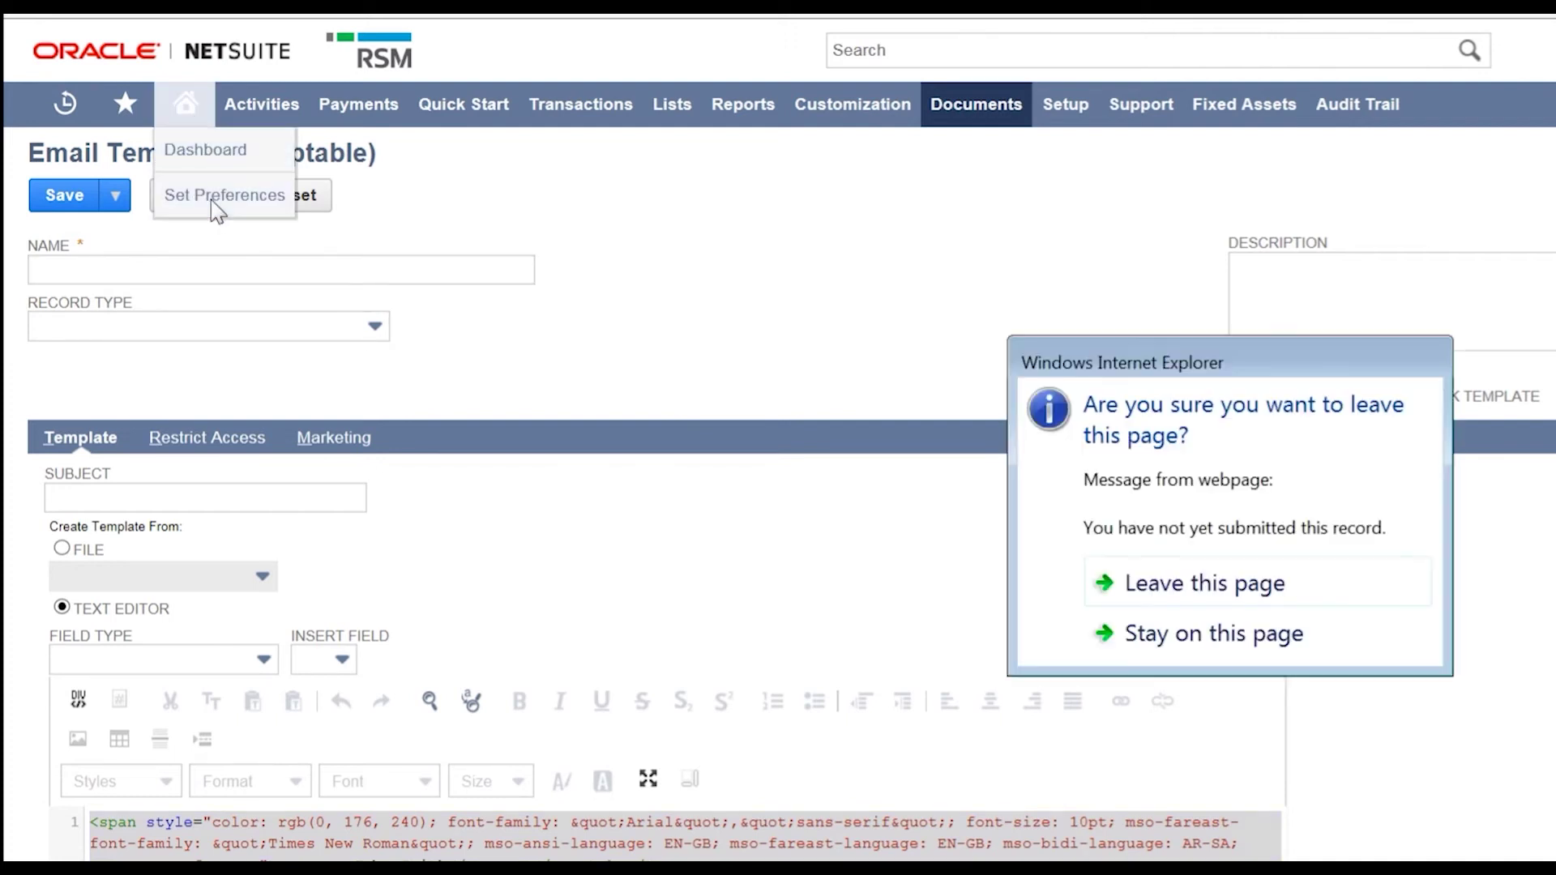
left_click(1200, 581)
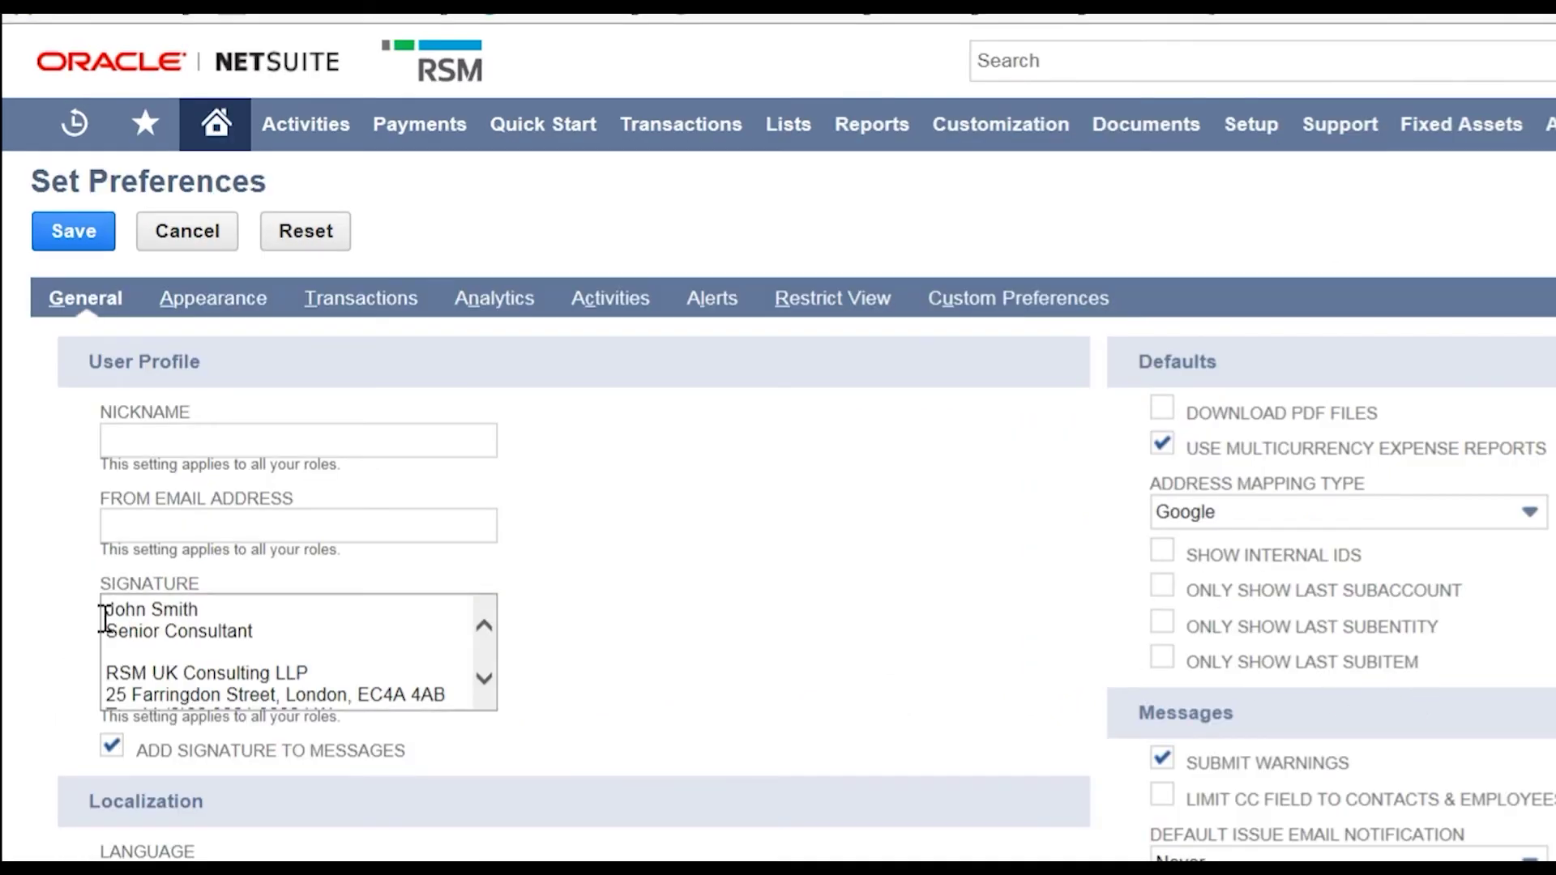
left_click(89, 518)
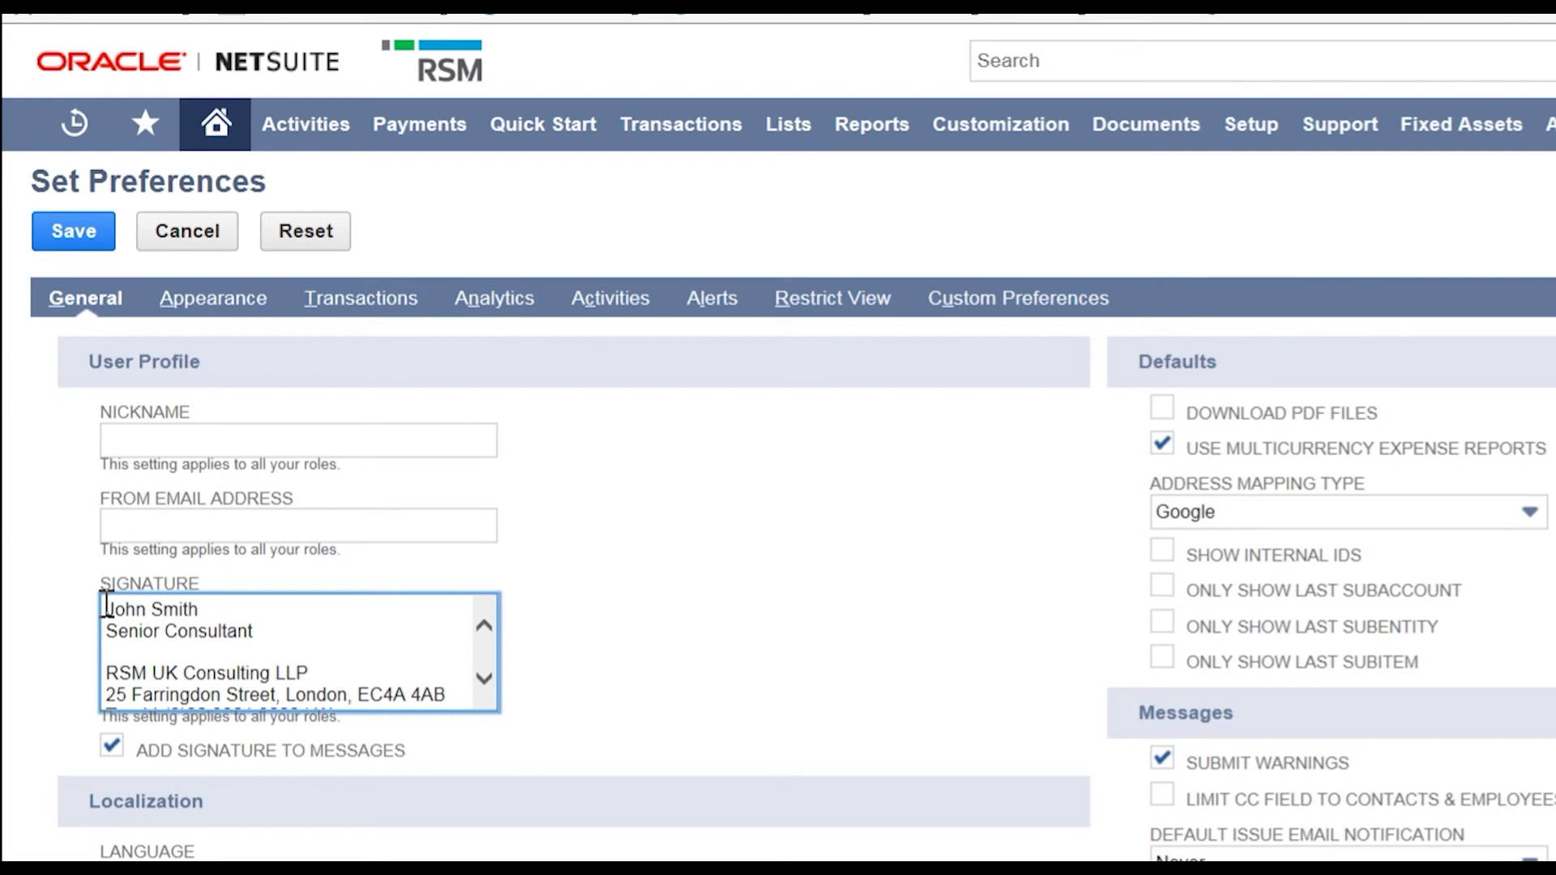
Replace the old plain-text Signature with the pasted HTML markup and save preferences
left_click_drag(106, 604, 761, 836)
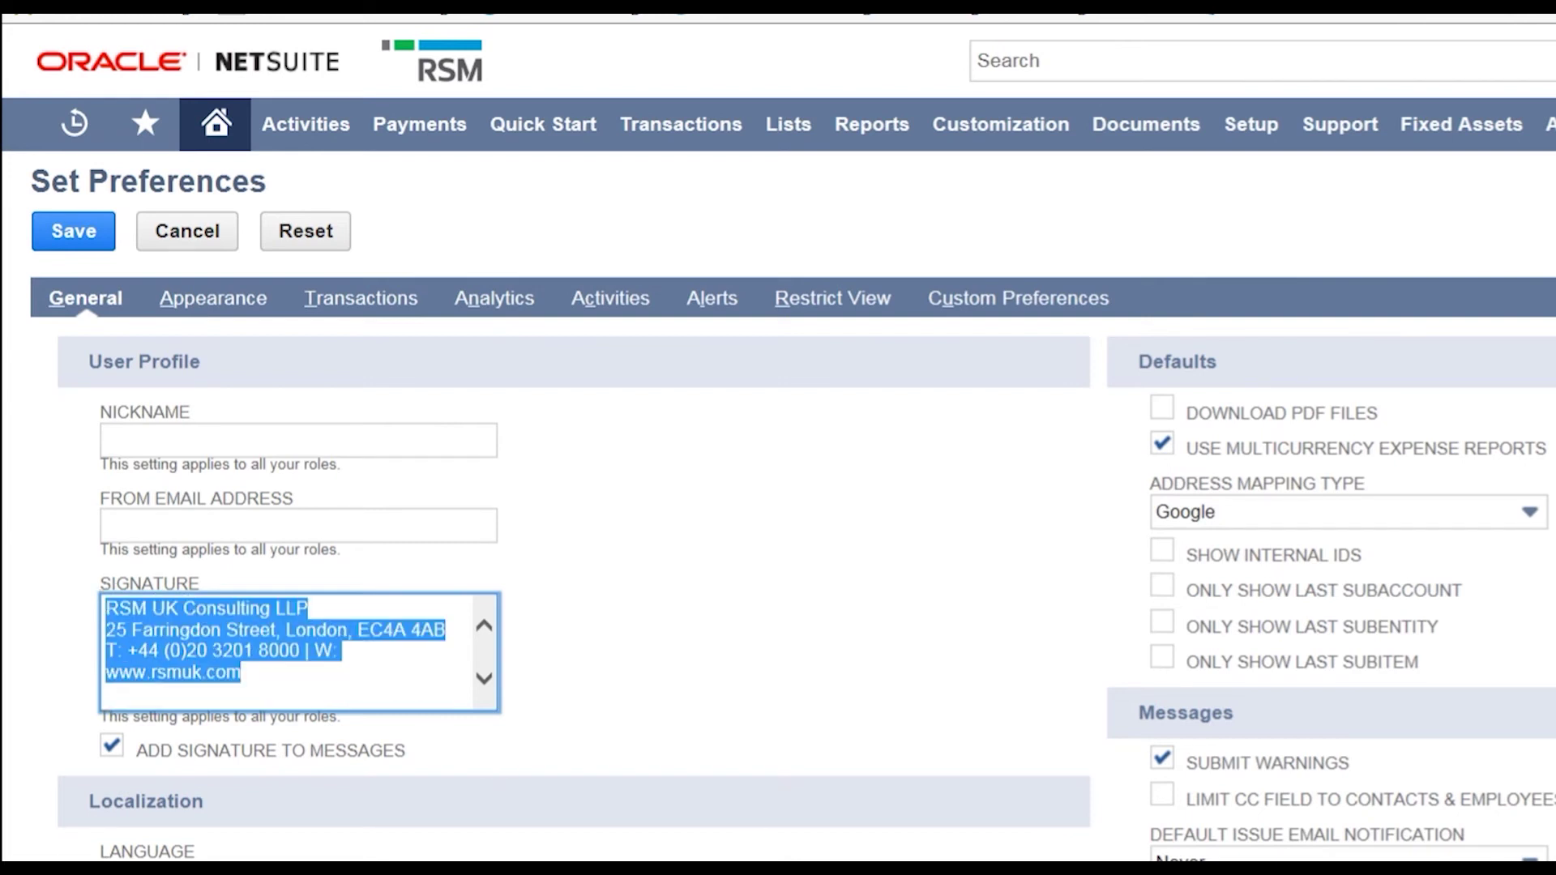
key("BackSpace")
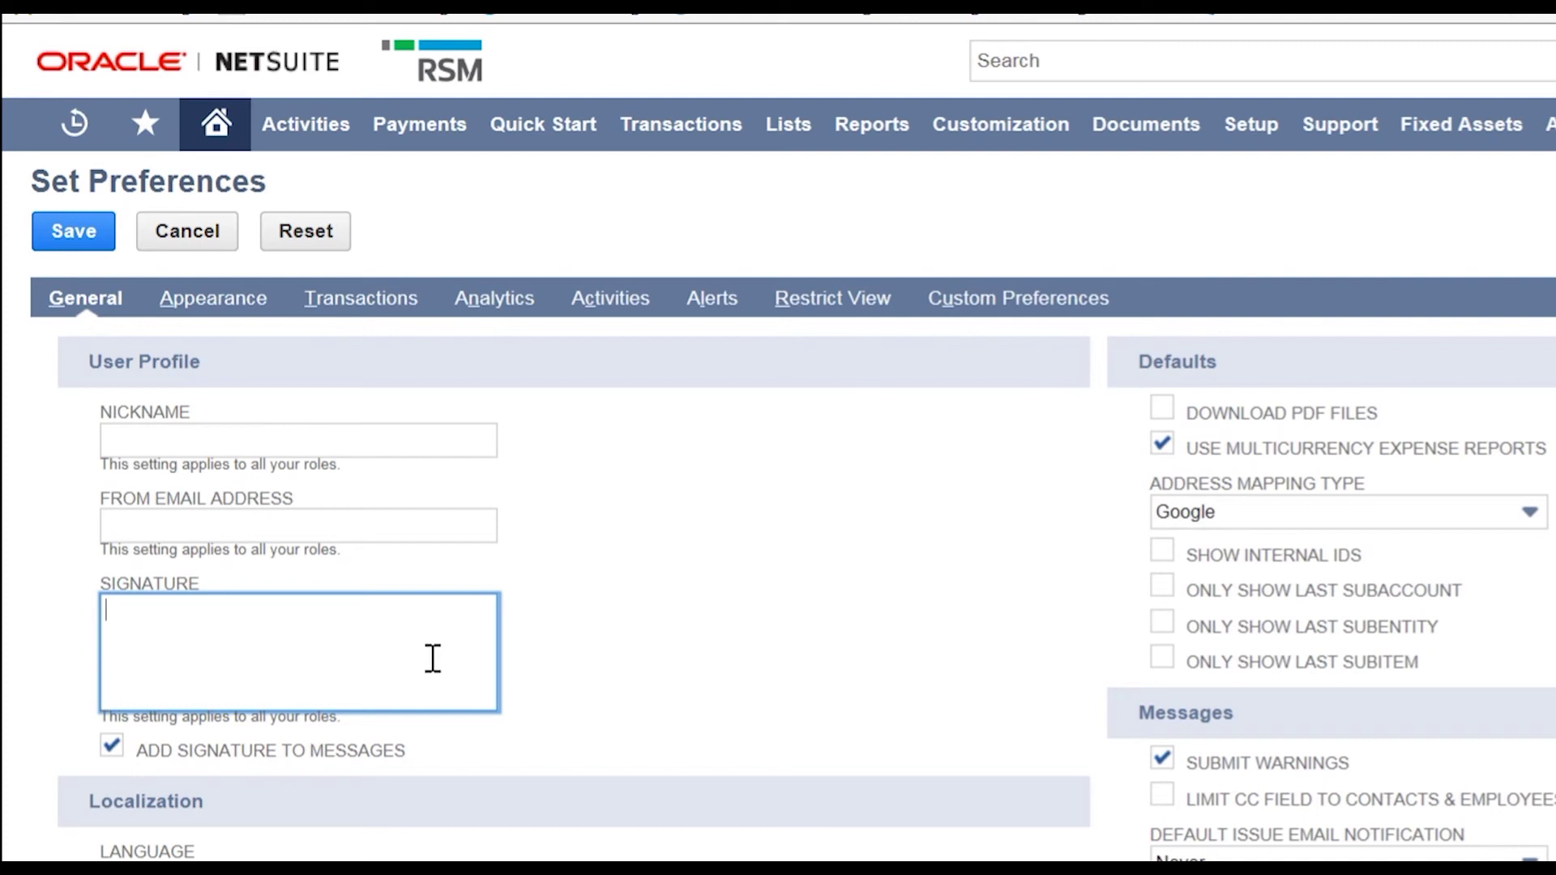
key("ctrl+v")
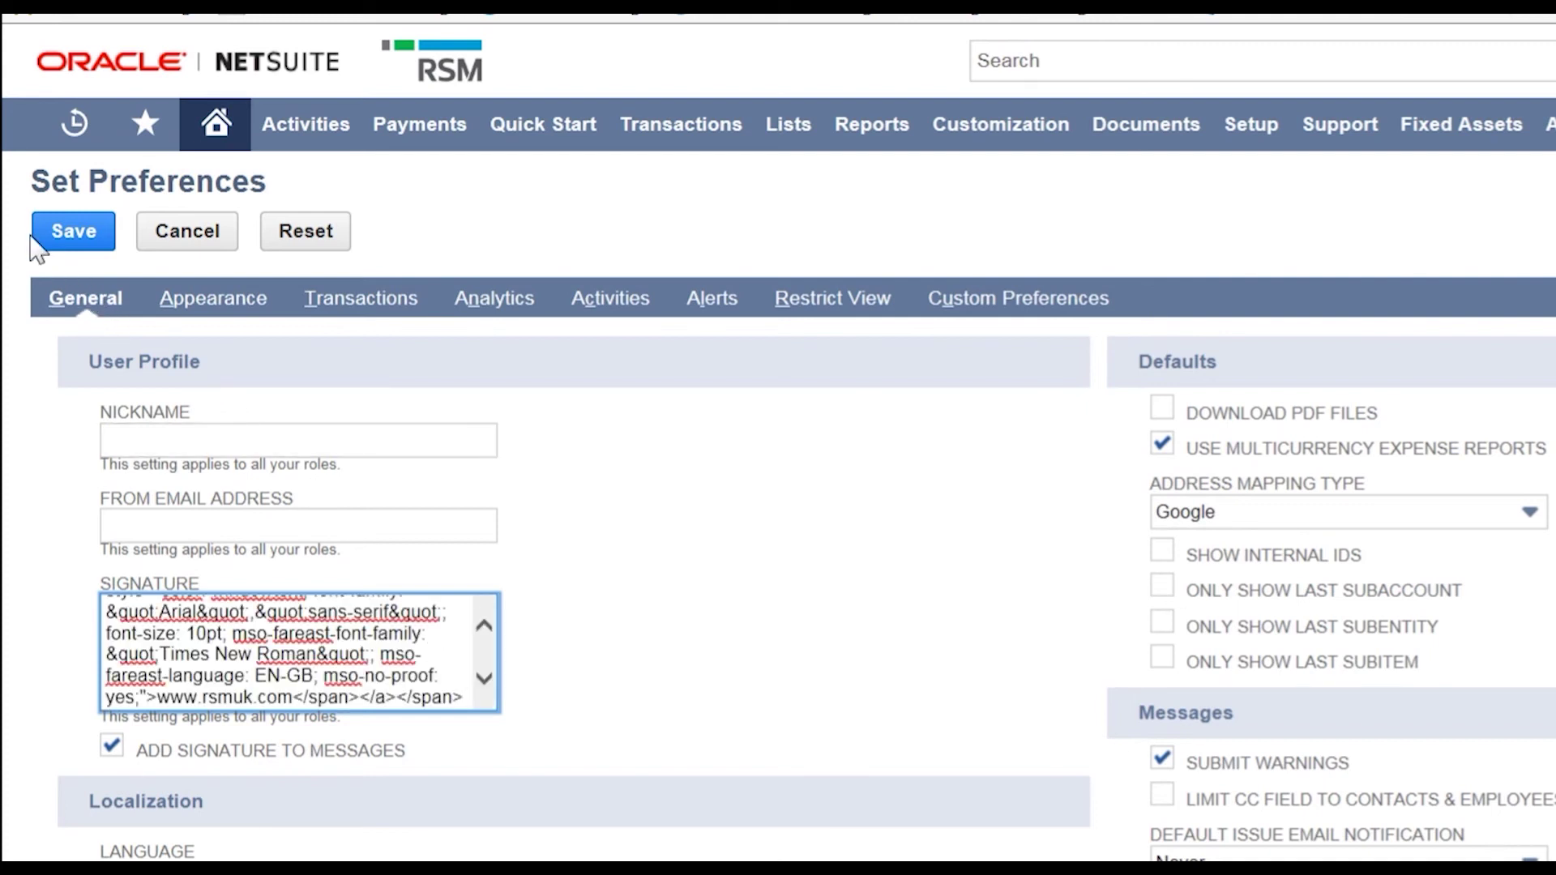
left_click(77, 245)
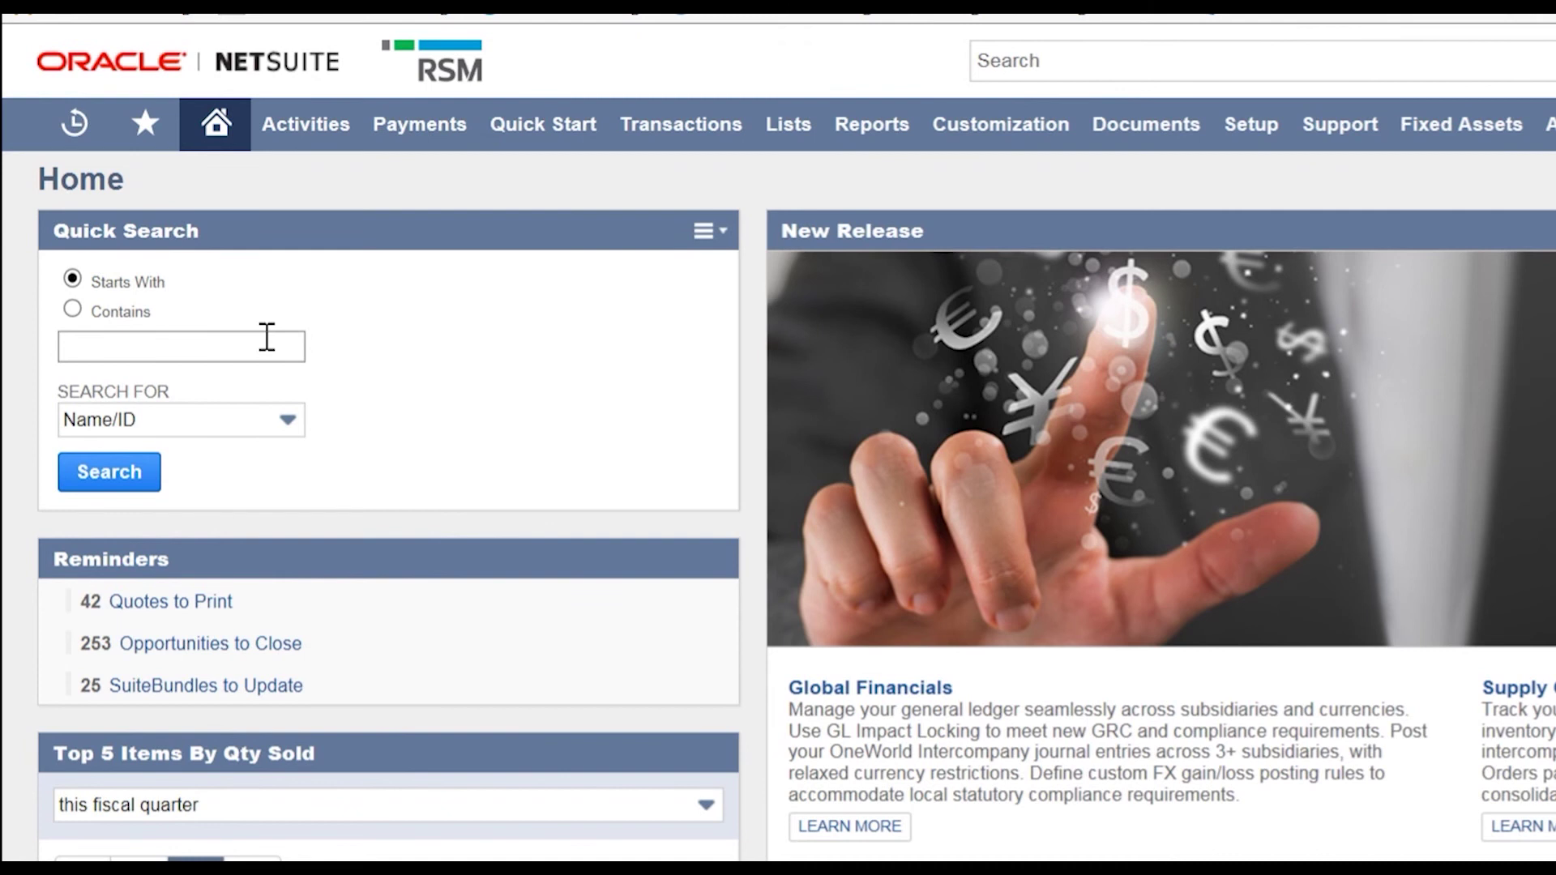
Reopen purchase order 12956 and start a new email from it, leaving the current page
mouse_move(76, 138)
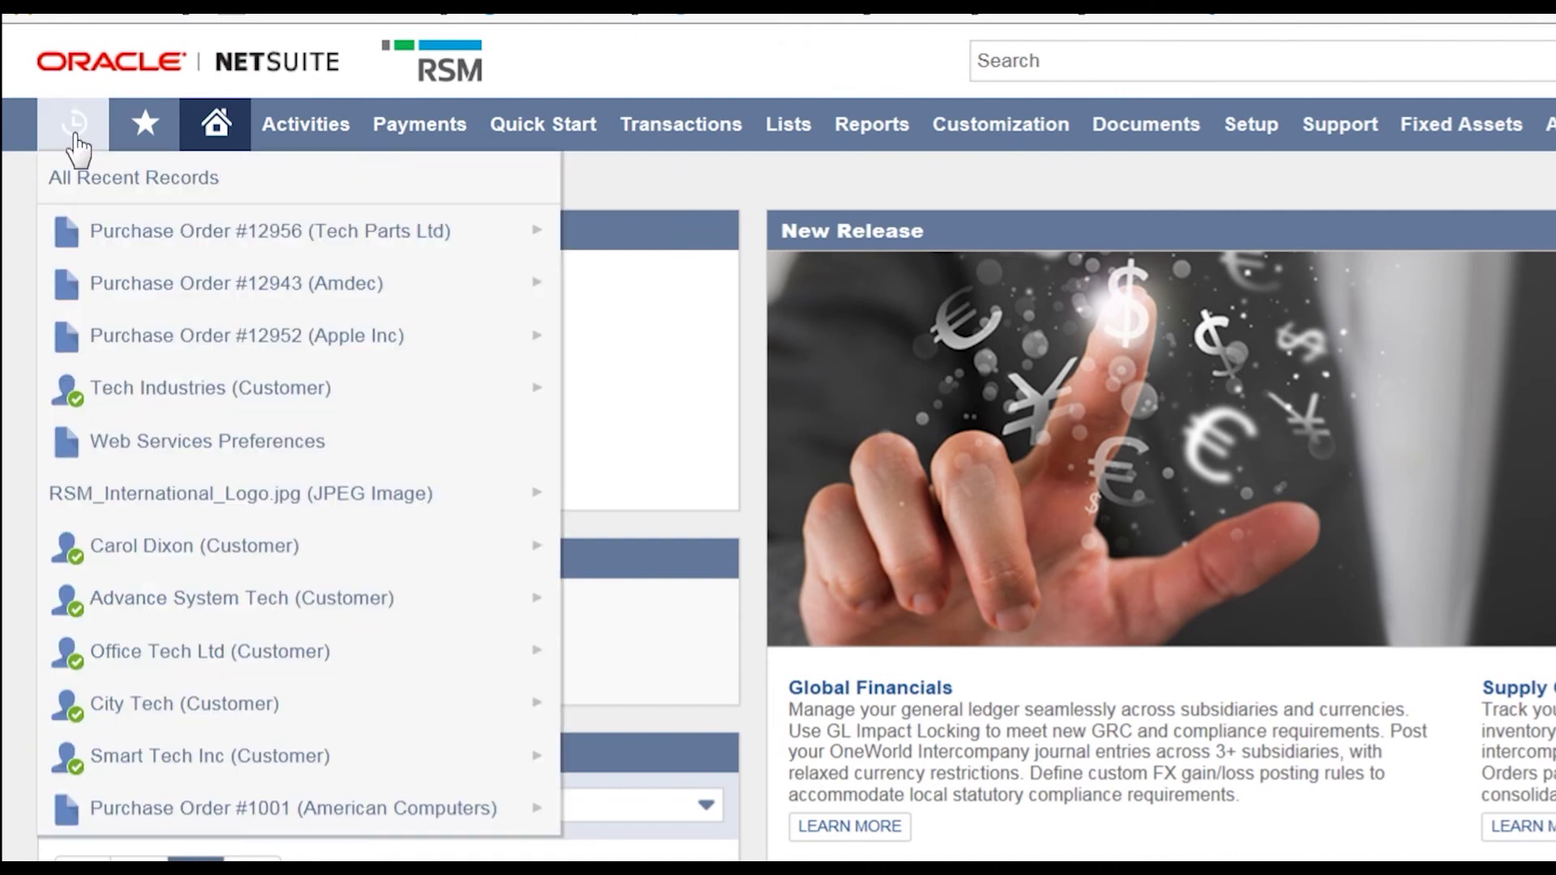
left_click(121, 235)
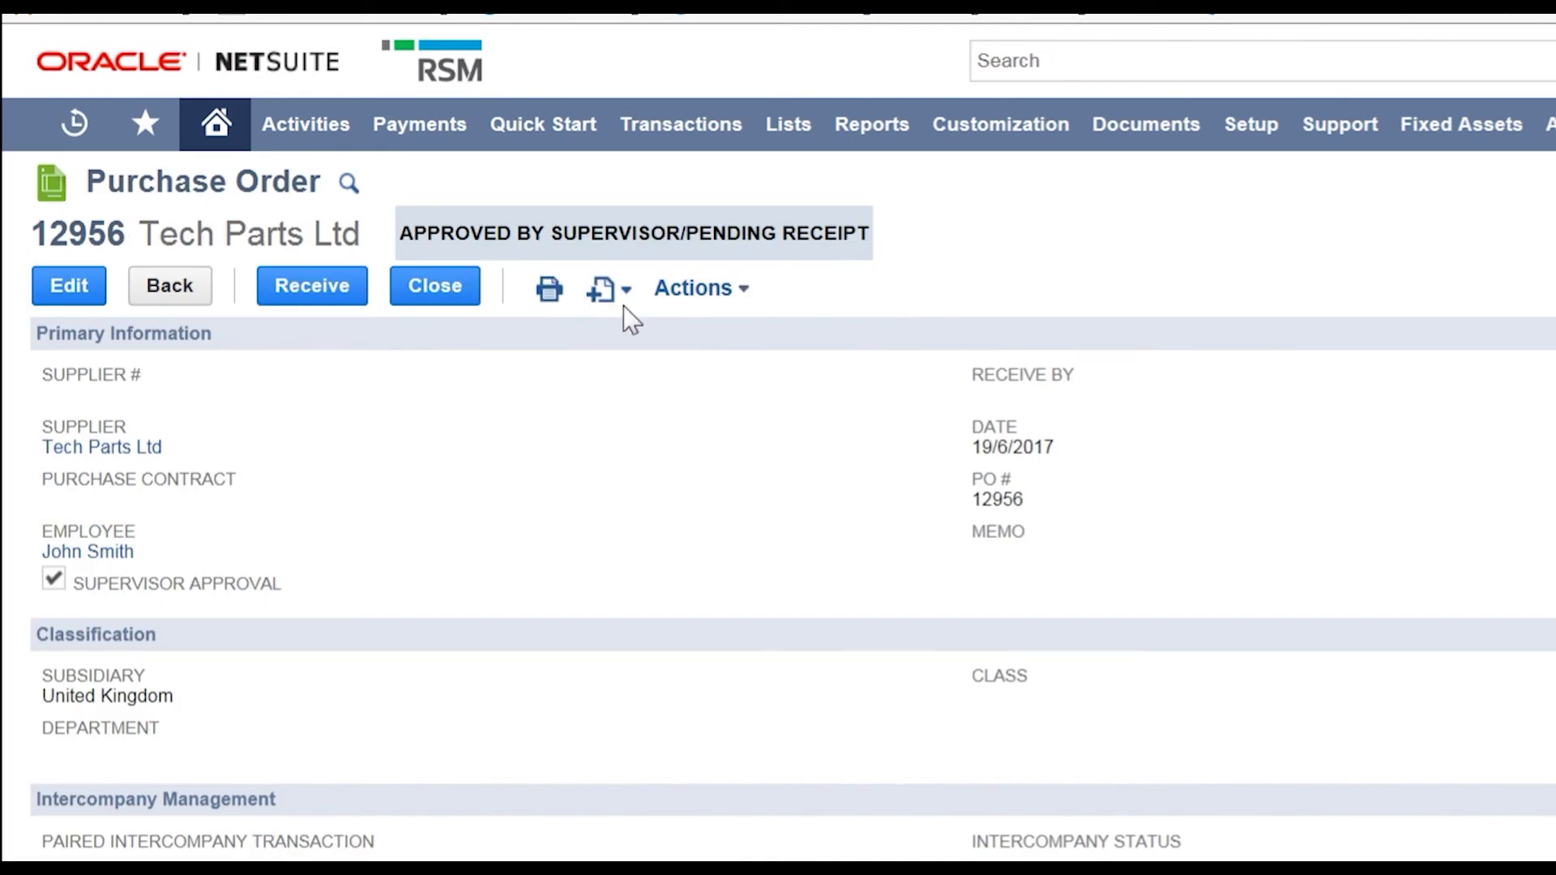
mouse_move(624, 298)
left_click(86, 256)
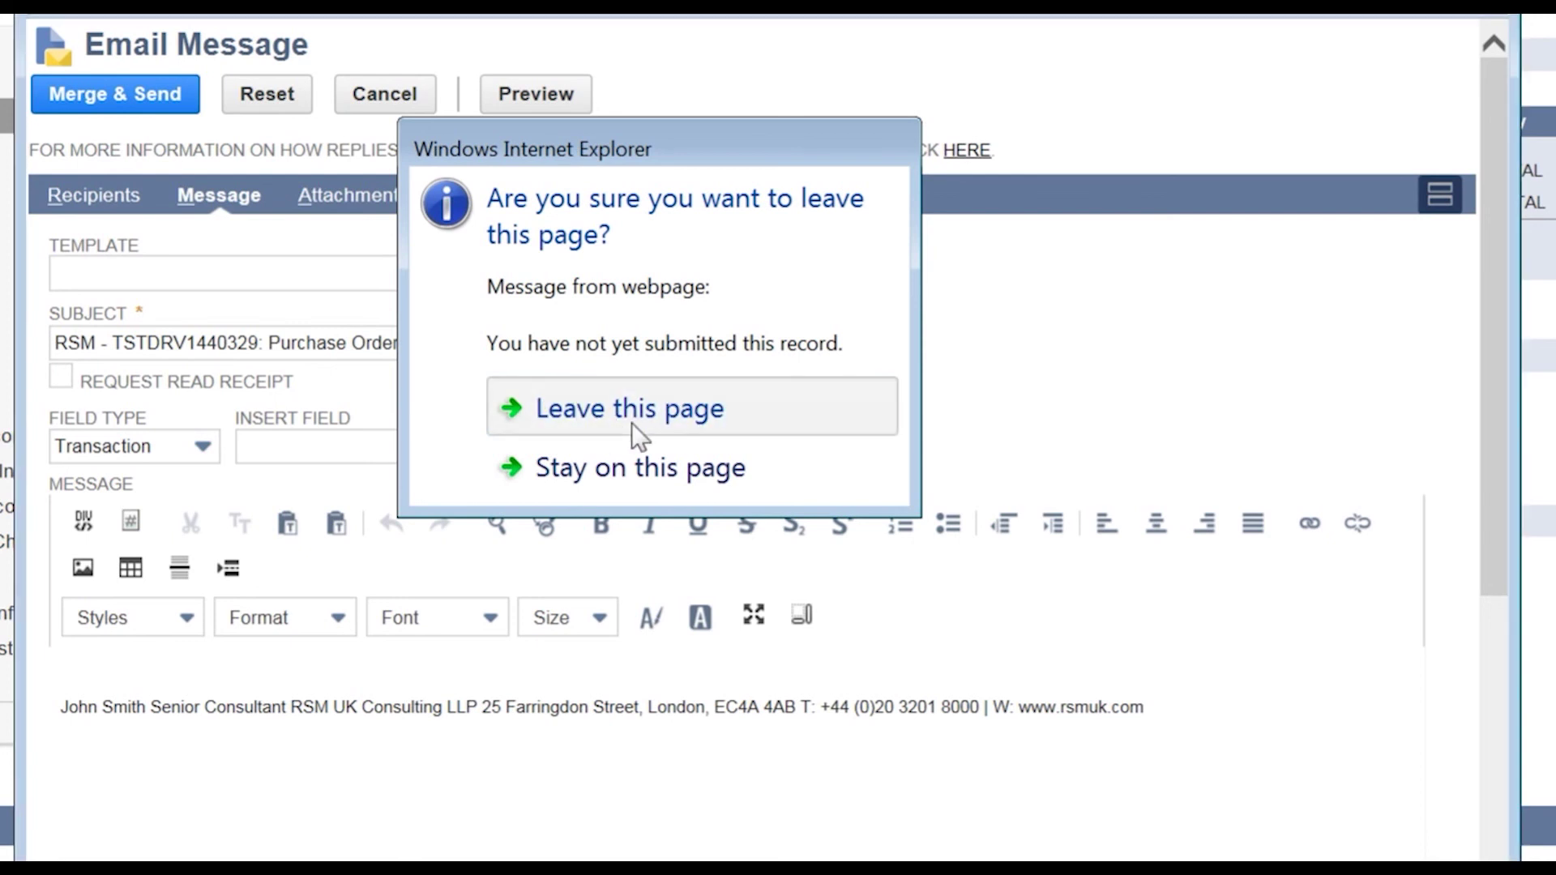
left_click(630, 423)
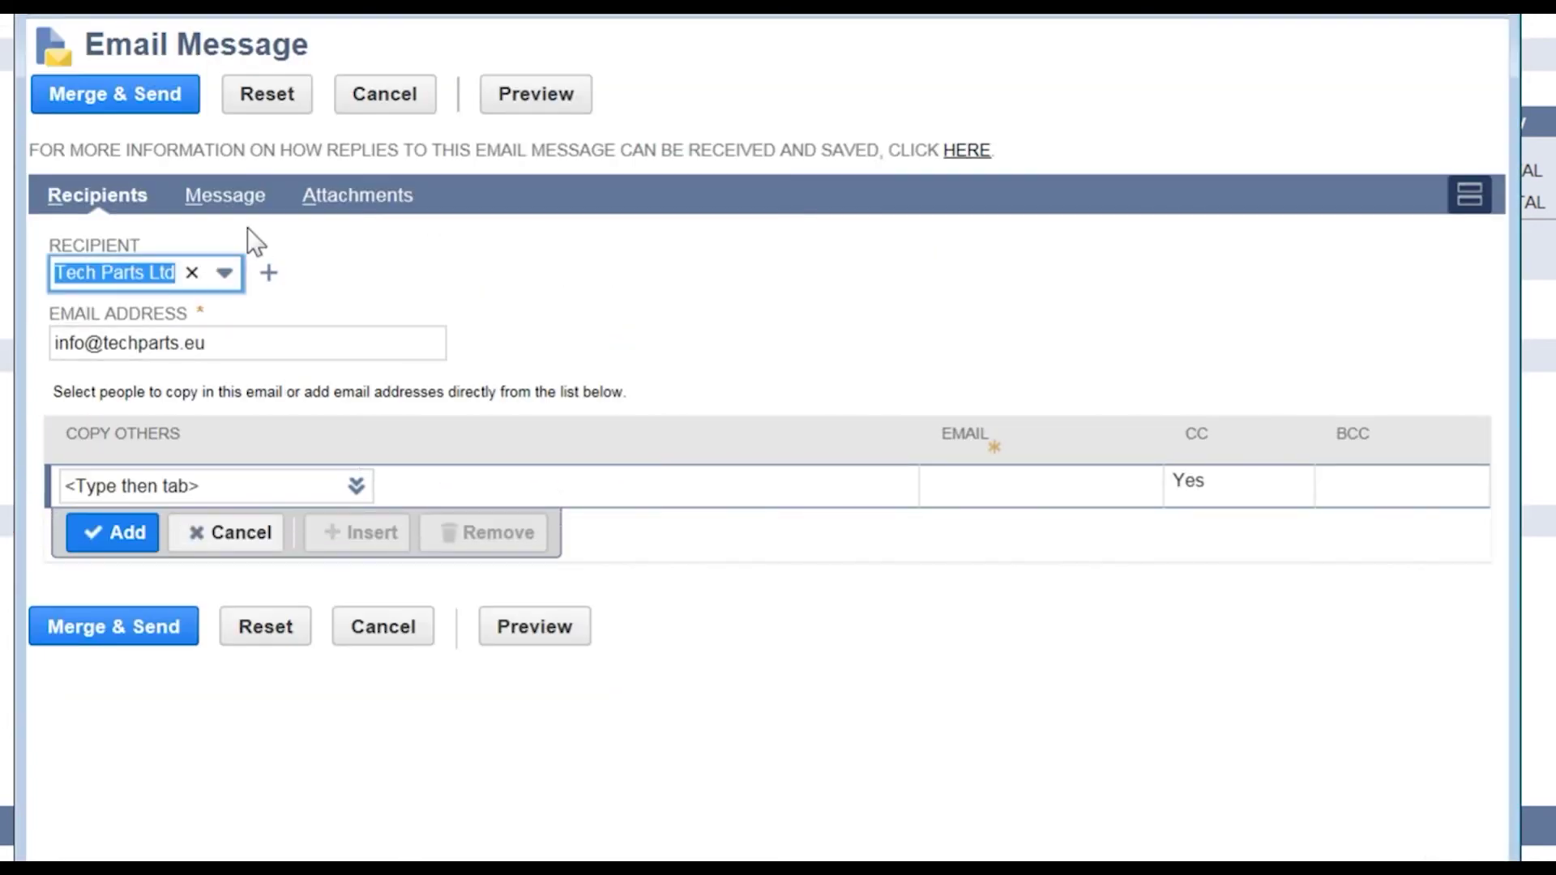
View the email's Message body showing the signature with blue name and red title
left_click(235, 198)
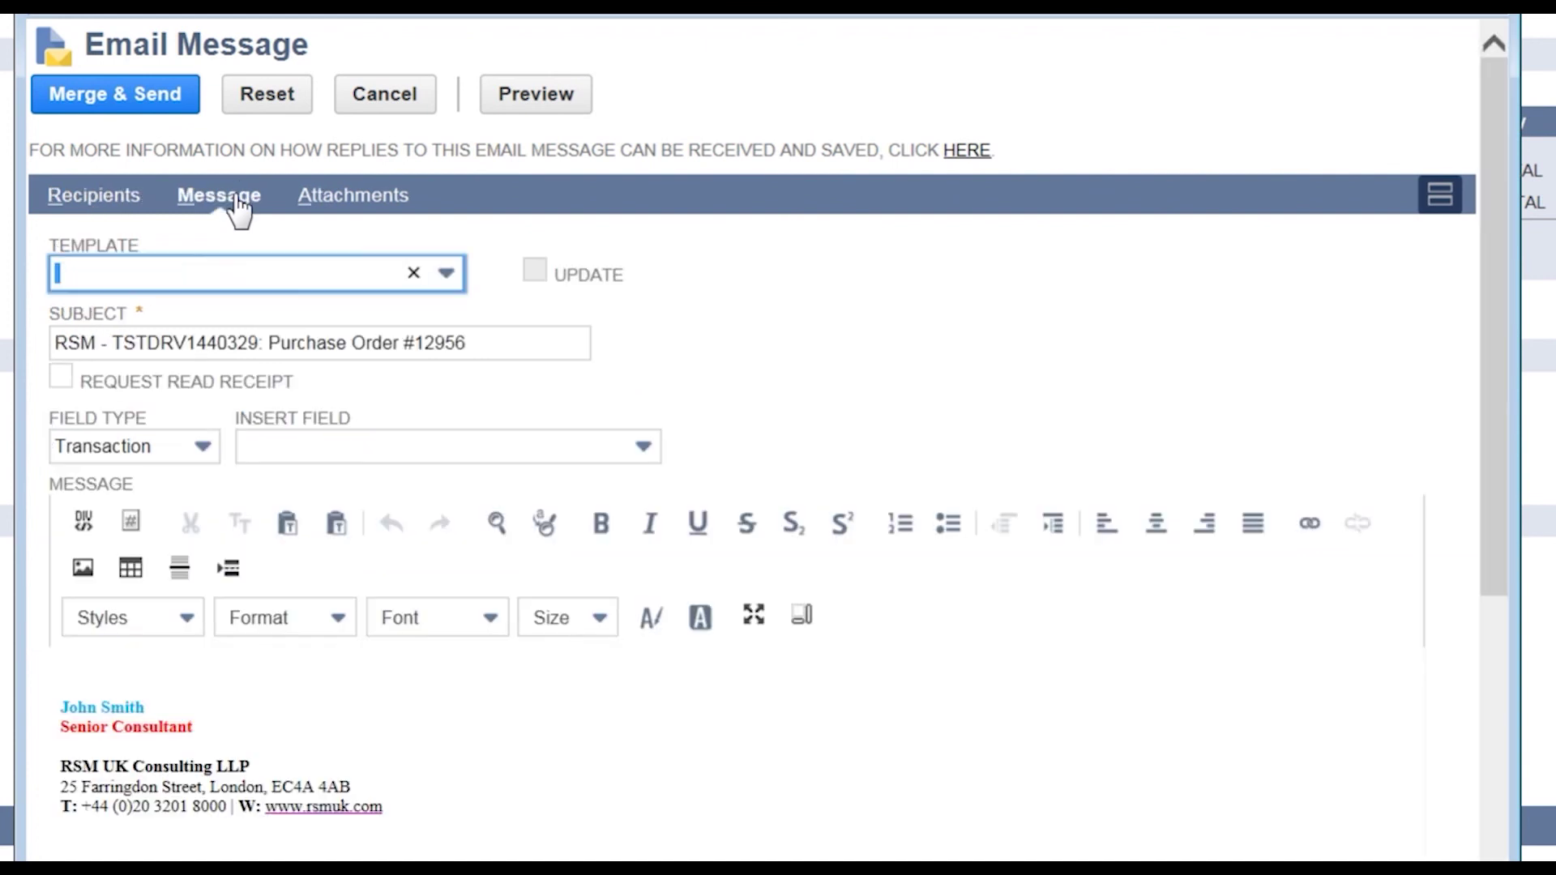
mouse_move(458, 803)
left_mouse_down()
mouse_move(611, 802)
mouse_move(84, 680)
left_mouse_up()
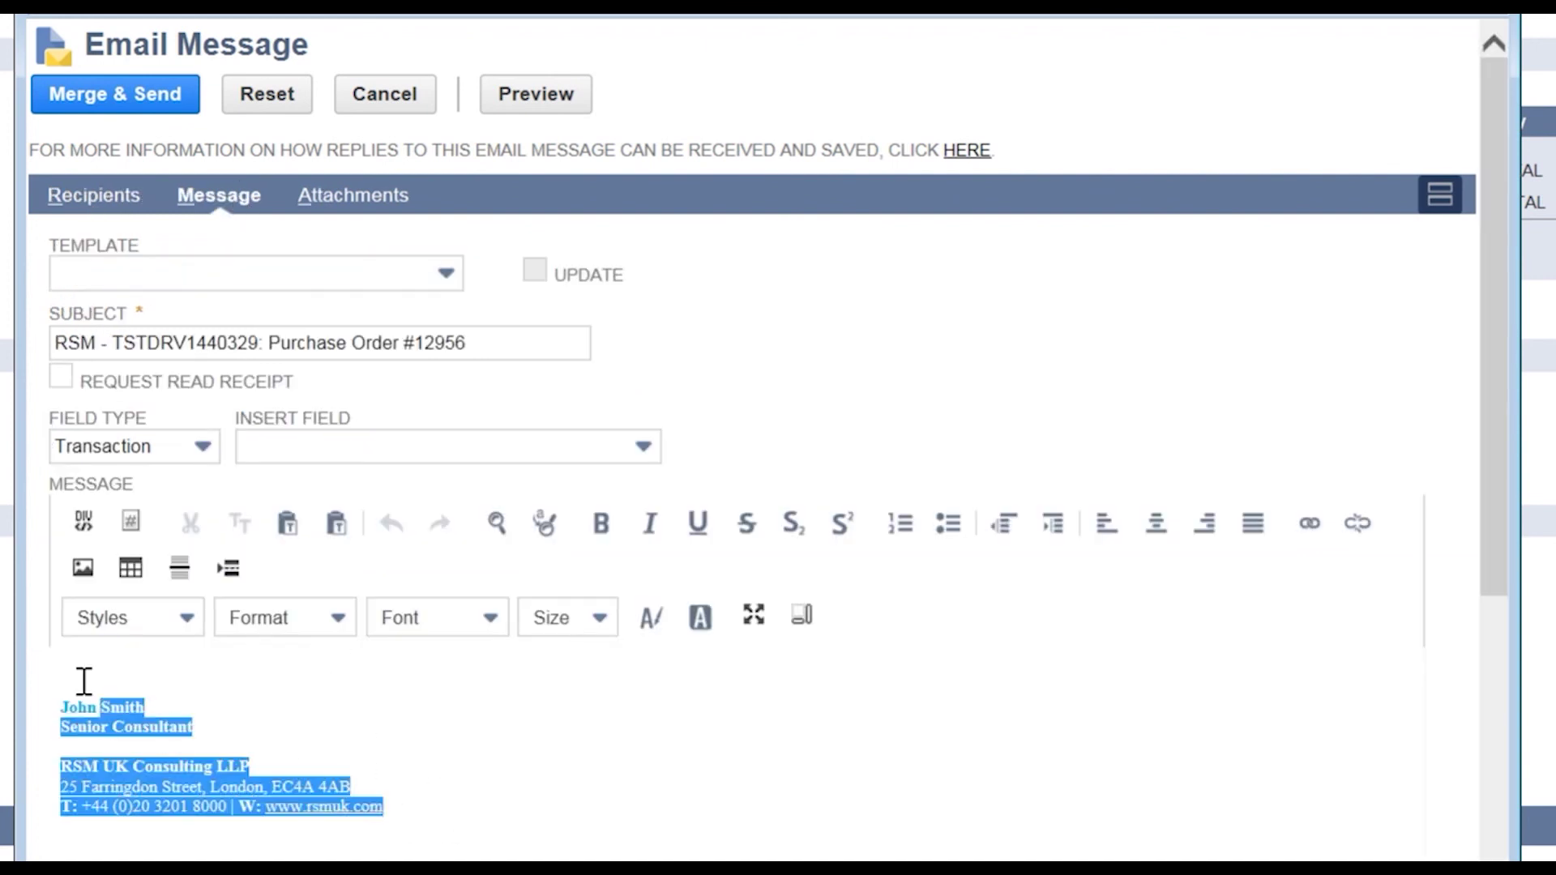
left_click(416, 750)
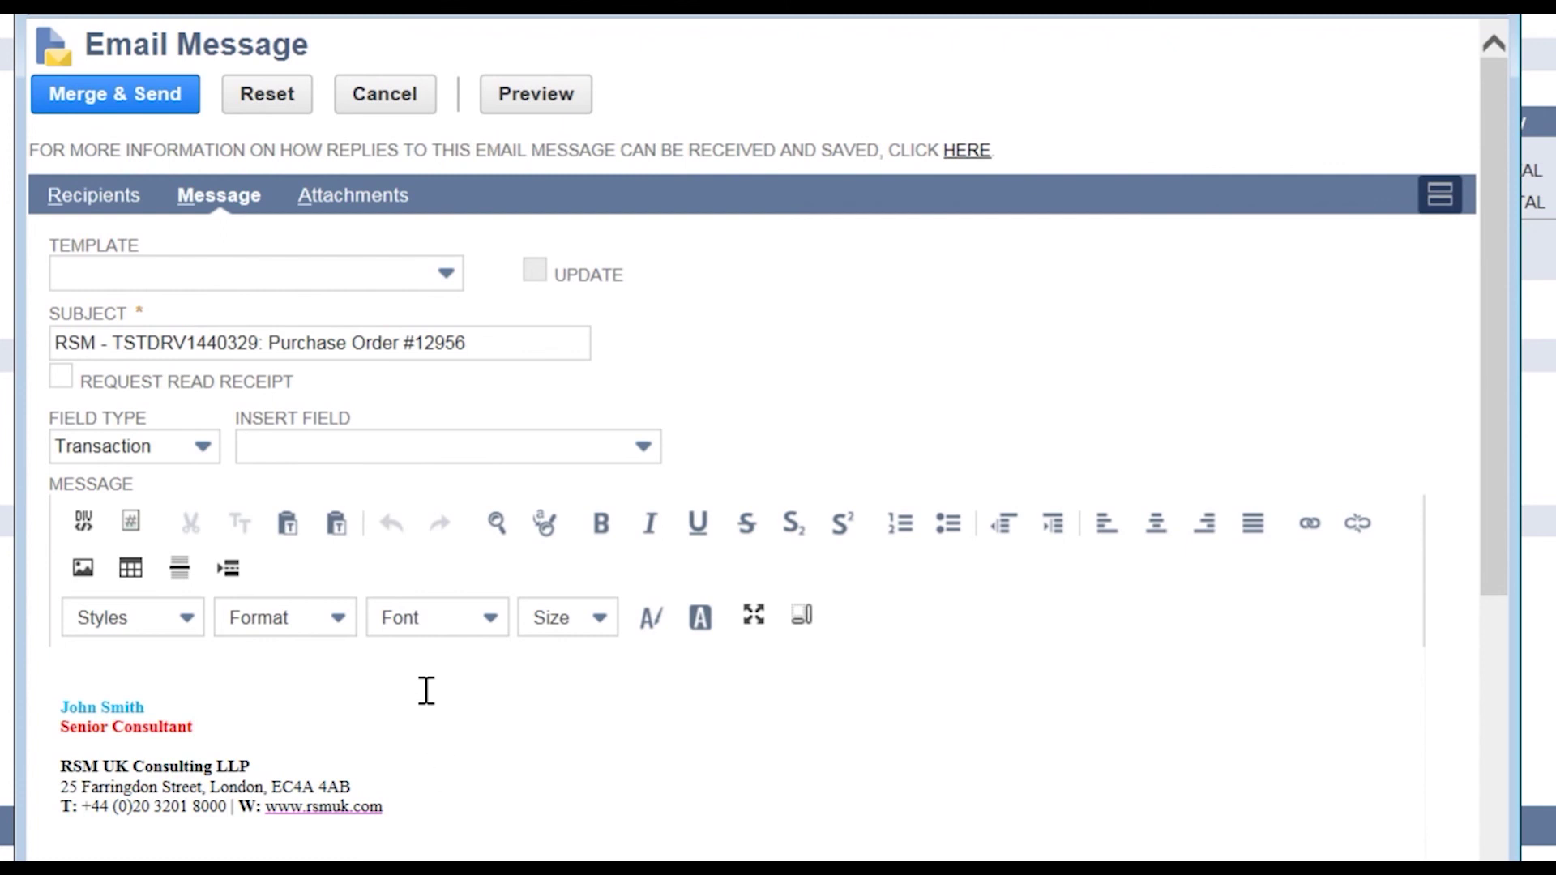